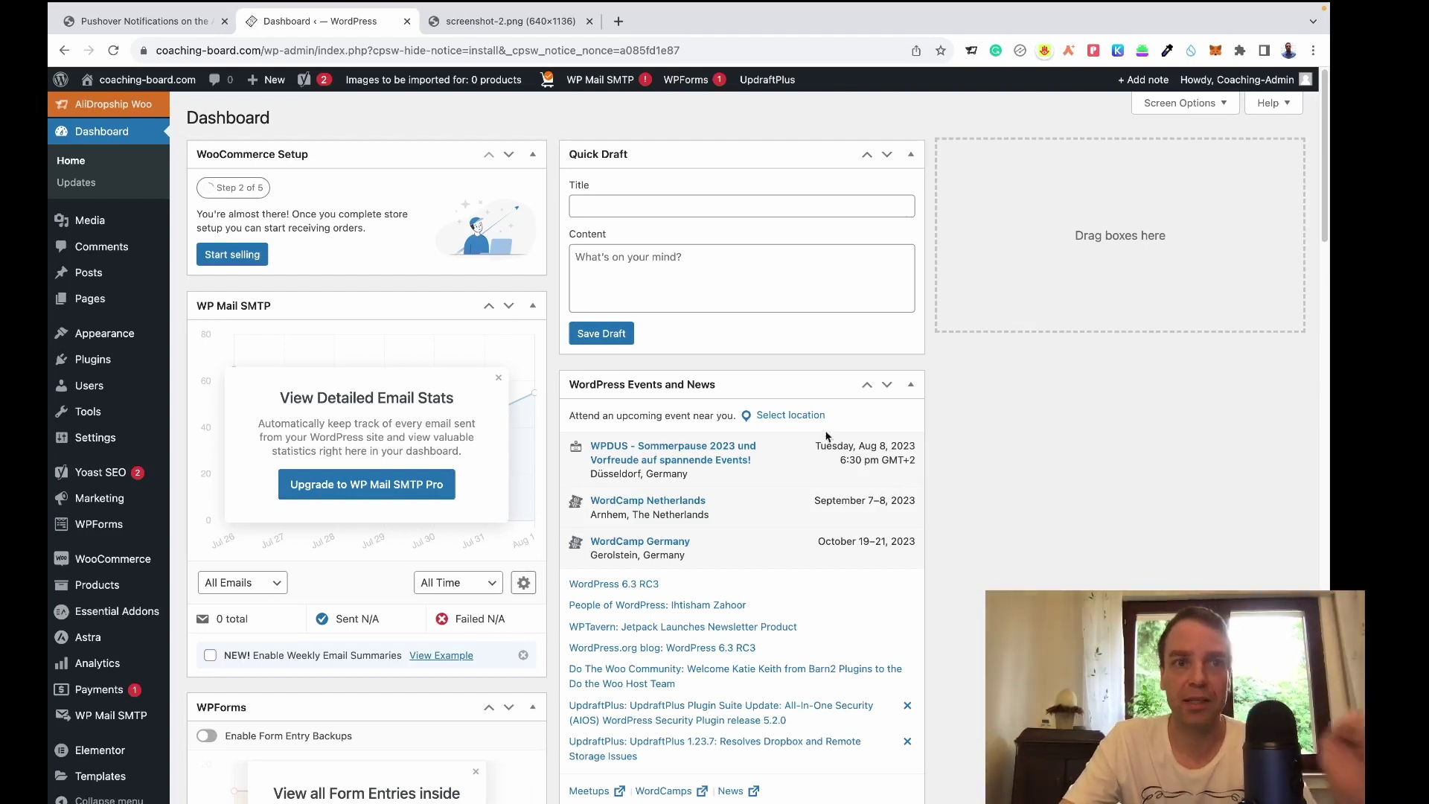
Step: View the screenshot-2.png tab showing Pushover alerts for new WooCommerce orders
{"action": "left_click", "coordinate": [497, 28]}
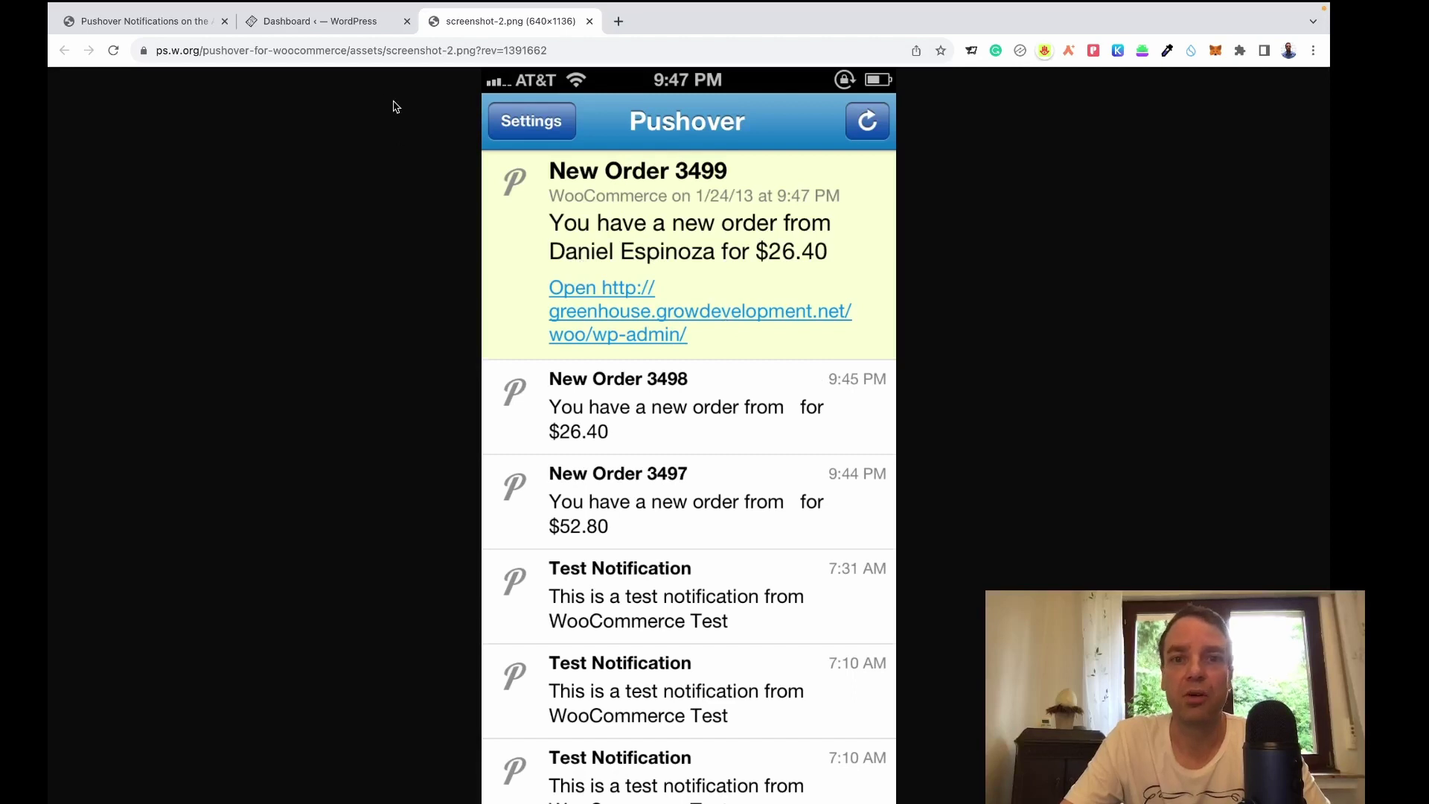
Step: Switch back to the 'Dashboard ‹ WordPress' tab
{"action": "left_click", "coordinate": [335, 30]}
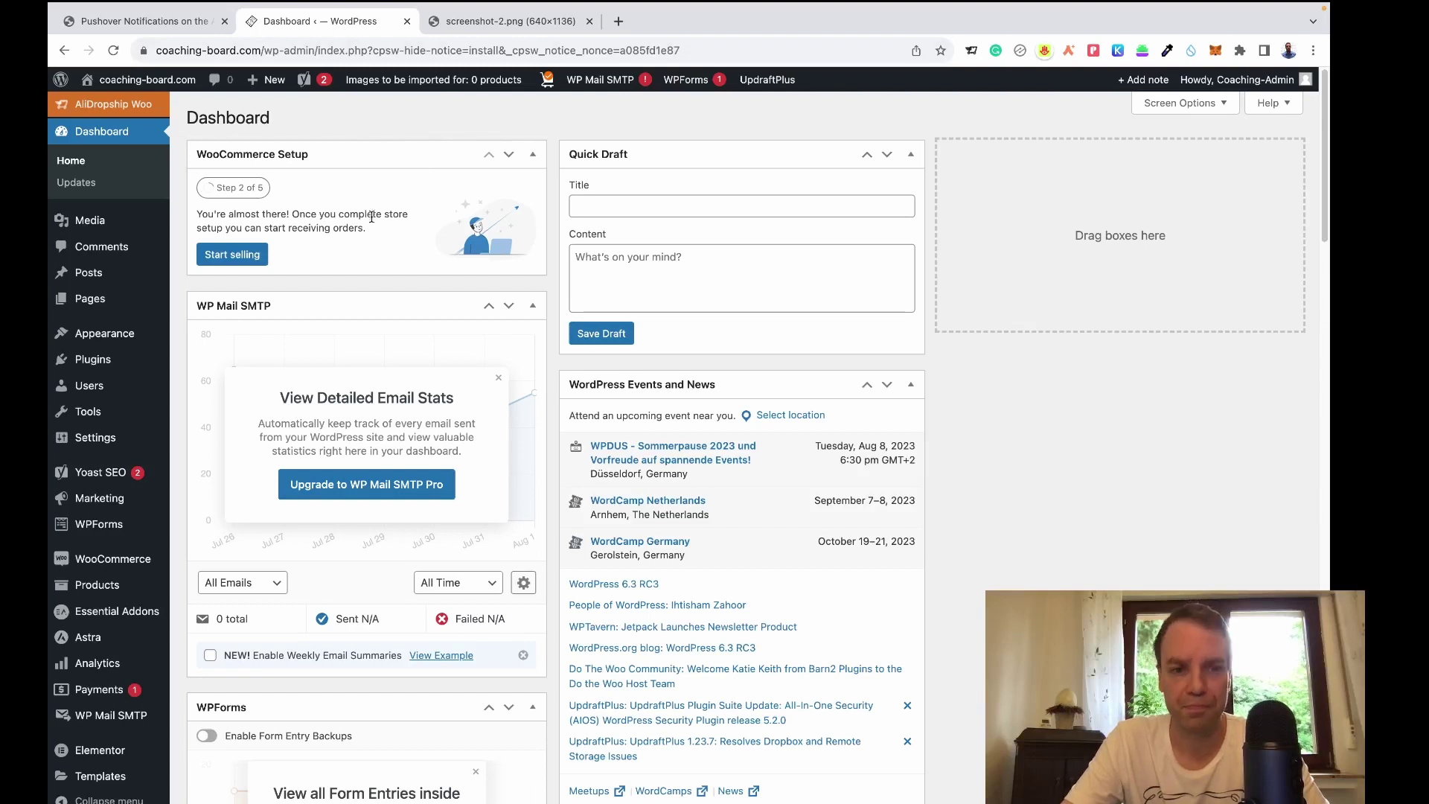
Step: Search the plugin directory for 'pushover', then install and activate Pushover for WooCommerce
{"action": "mouse_move", "coordinate": [178, 386]}
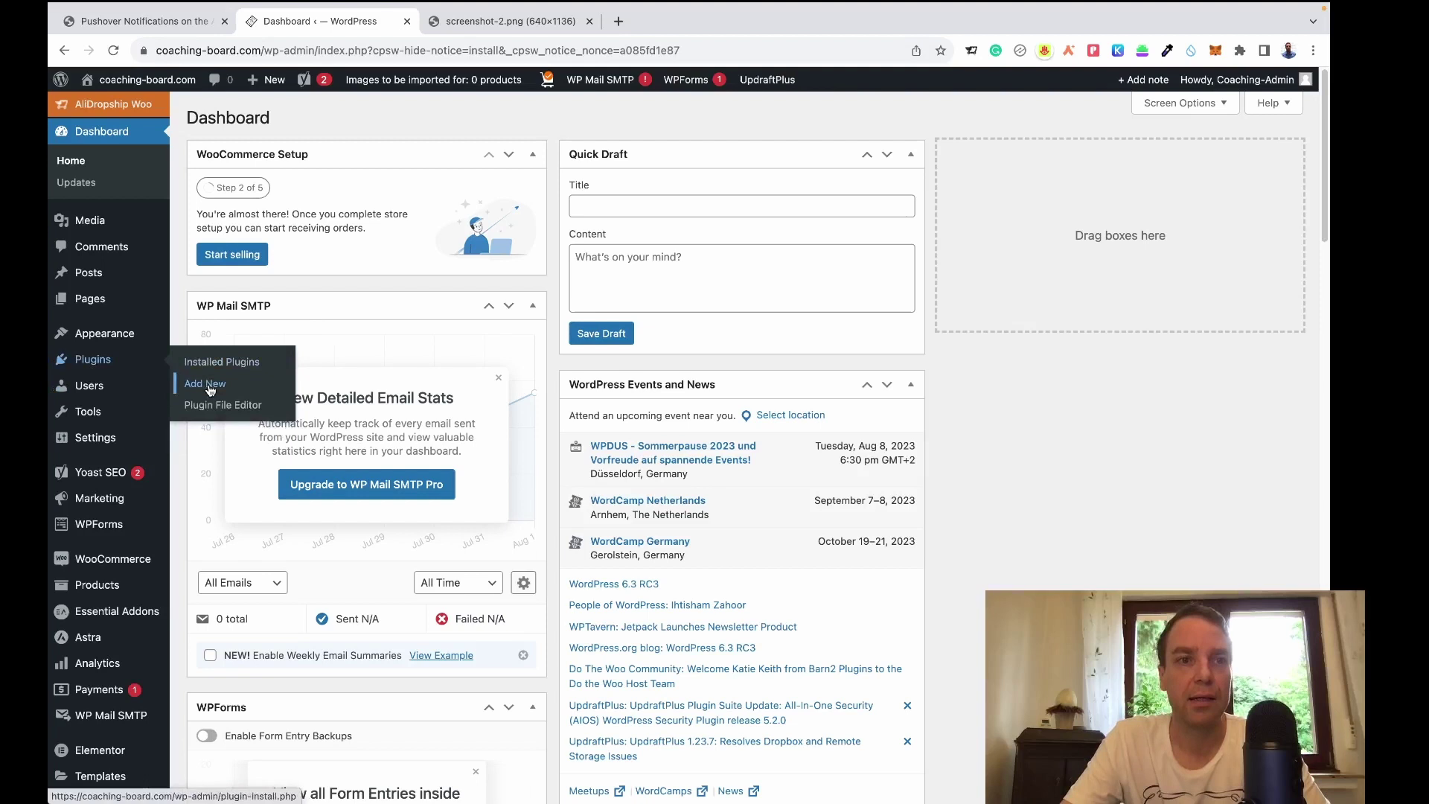
{"action": "left_click", "coordinate": [217, 389]}
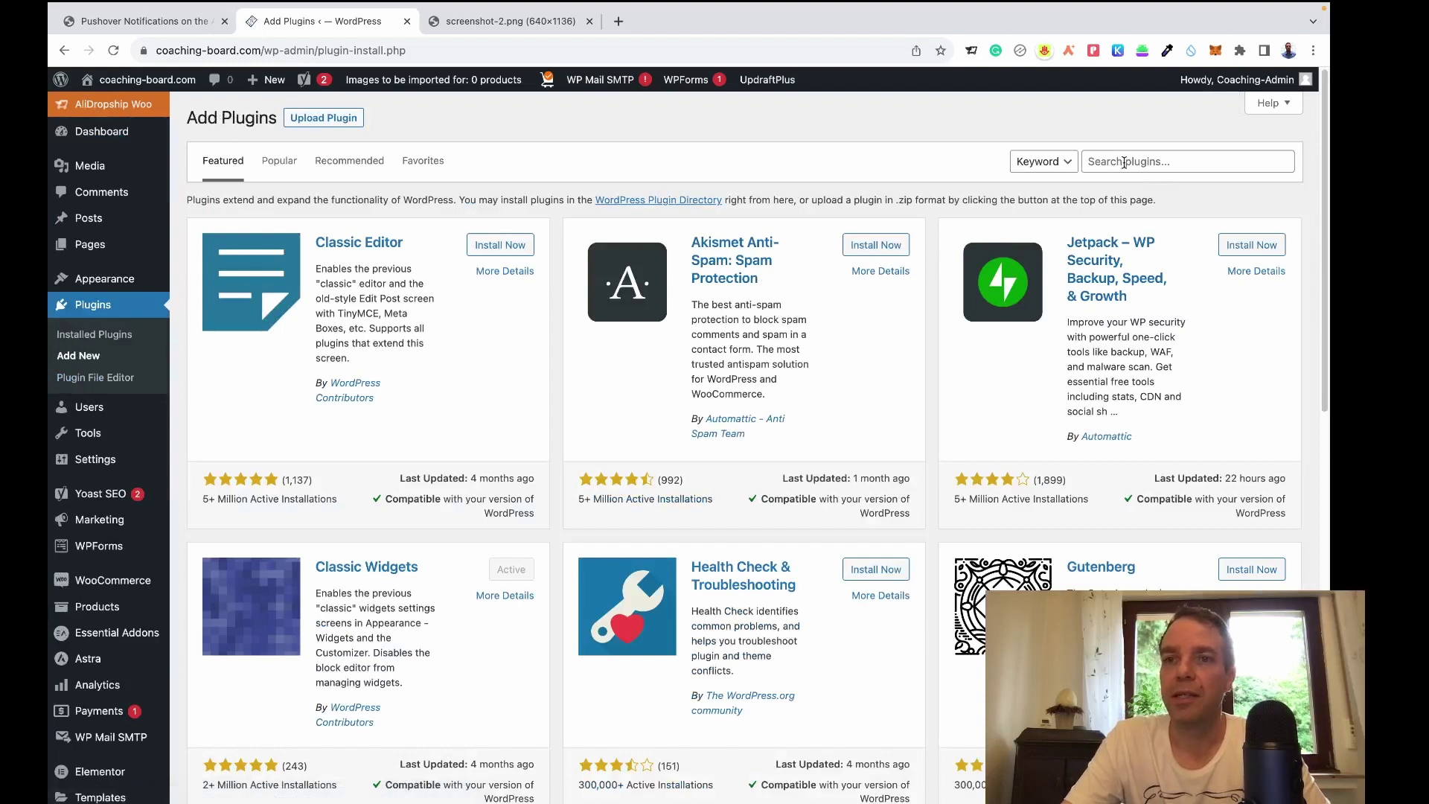
{"action": "left_click", "coordinate": [1124, 161]}
{"action": "type", "text": "pusho"}
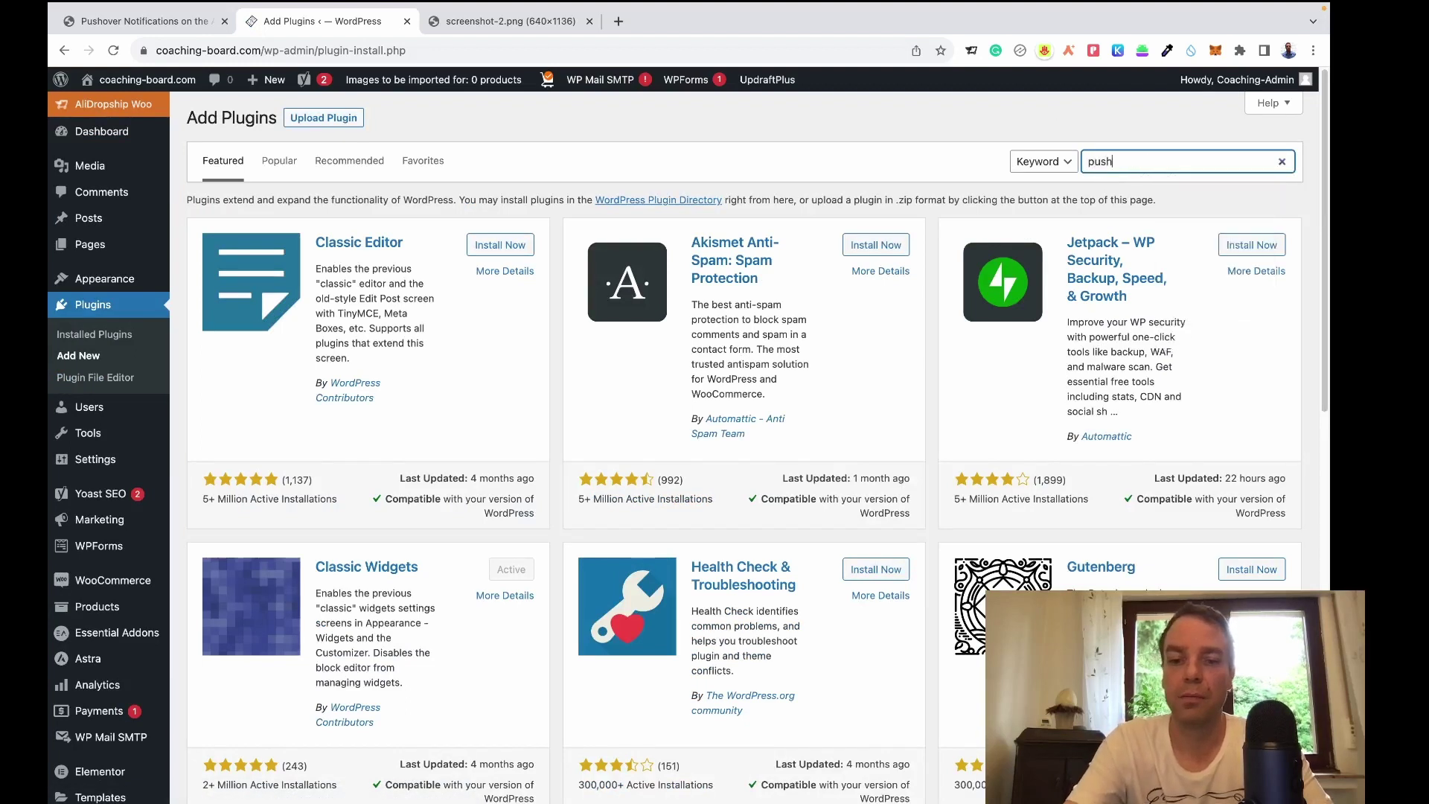
{"action": "type", "text": "ver"}
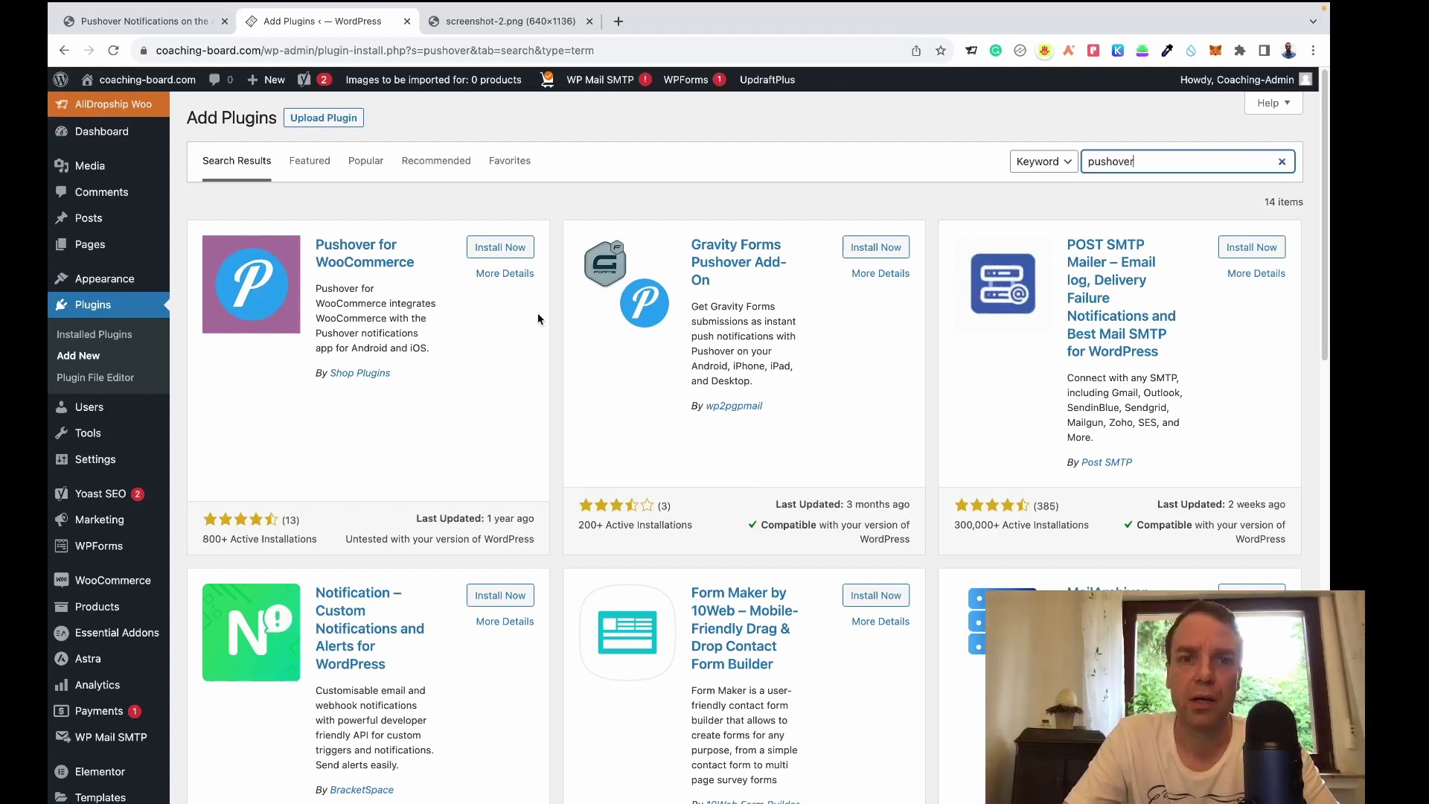
{"action": "left_click", "coordinate": [520, 251]}
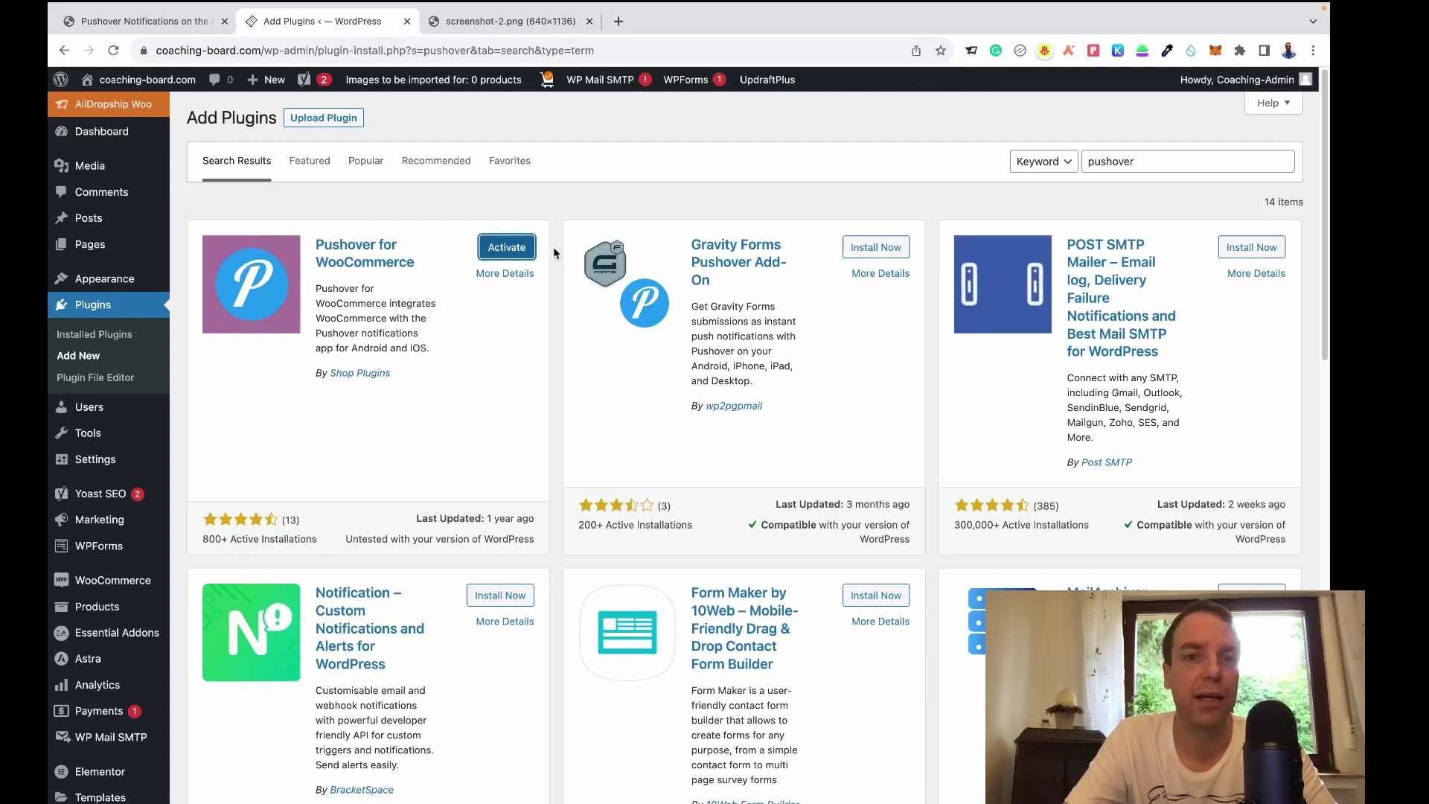
{"action": "left_click", "coordinate": [531, 254]}
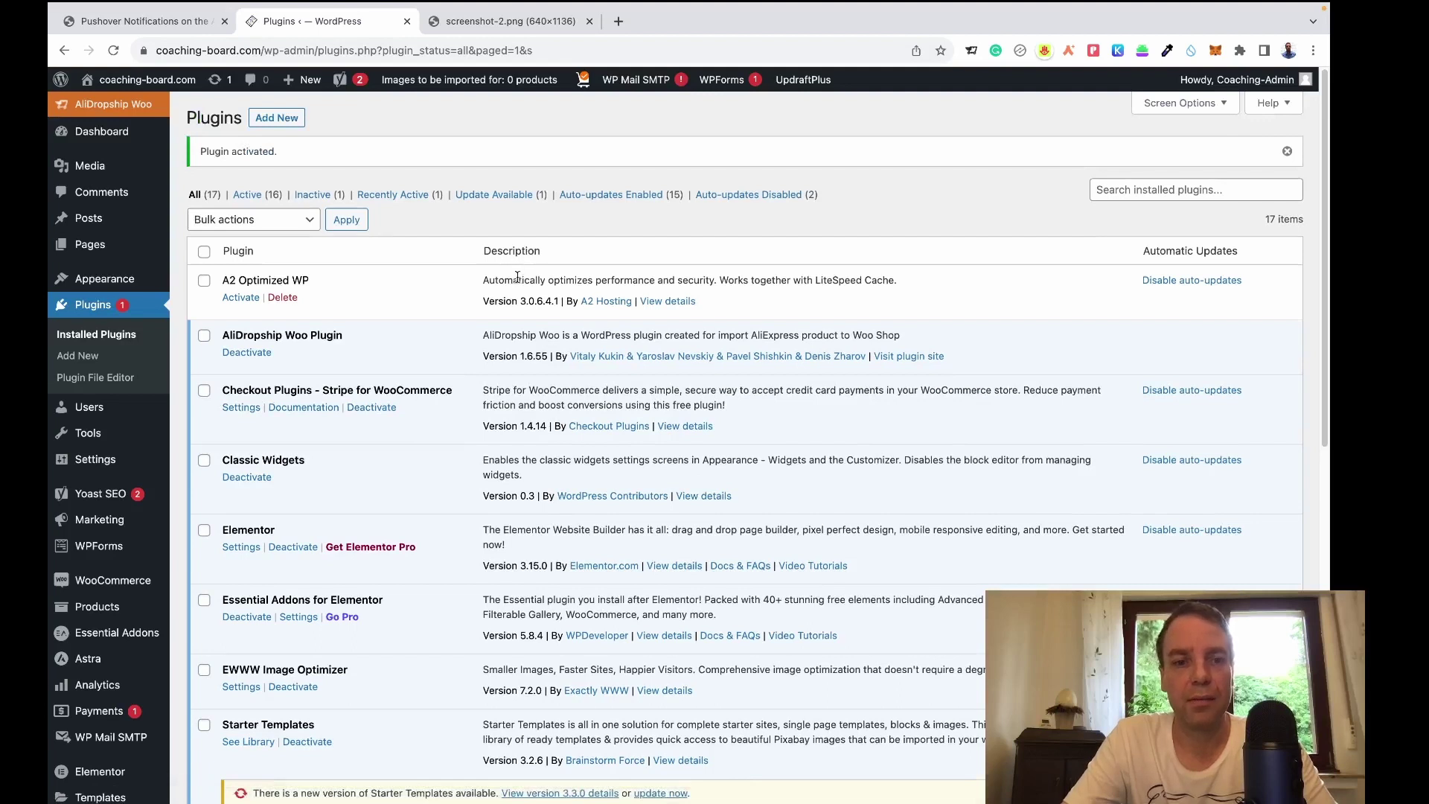
Step: Go to WooCommerce Settings, Integration, and open the Pushover section
{"action": "scroll", "coordinate": [515, 318], "scroll_direction": "down", "scroll_amount": 9}
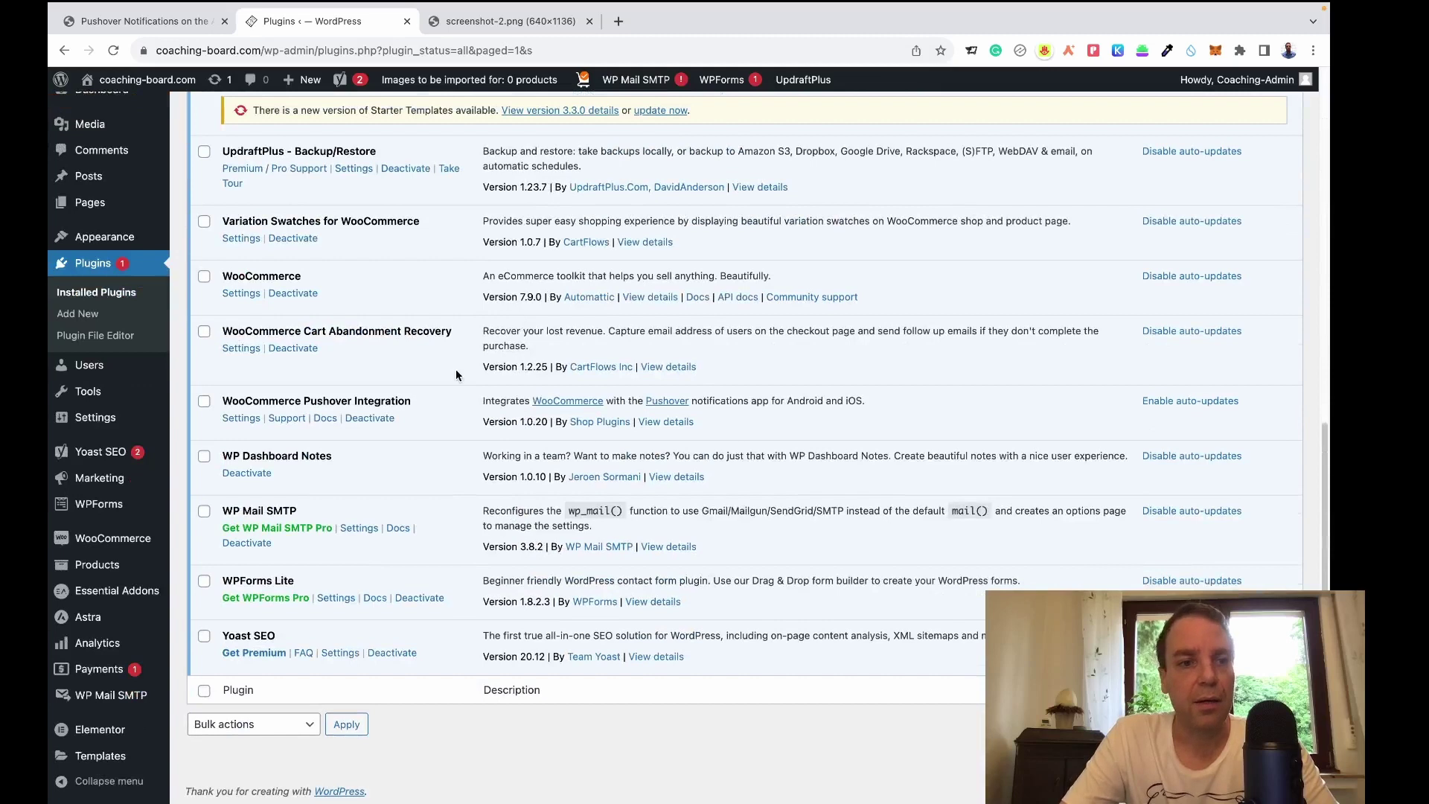
{"action": "mouse_move", "coordinate": [154, 537]}
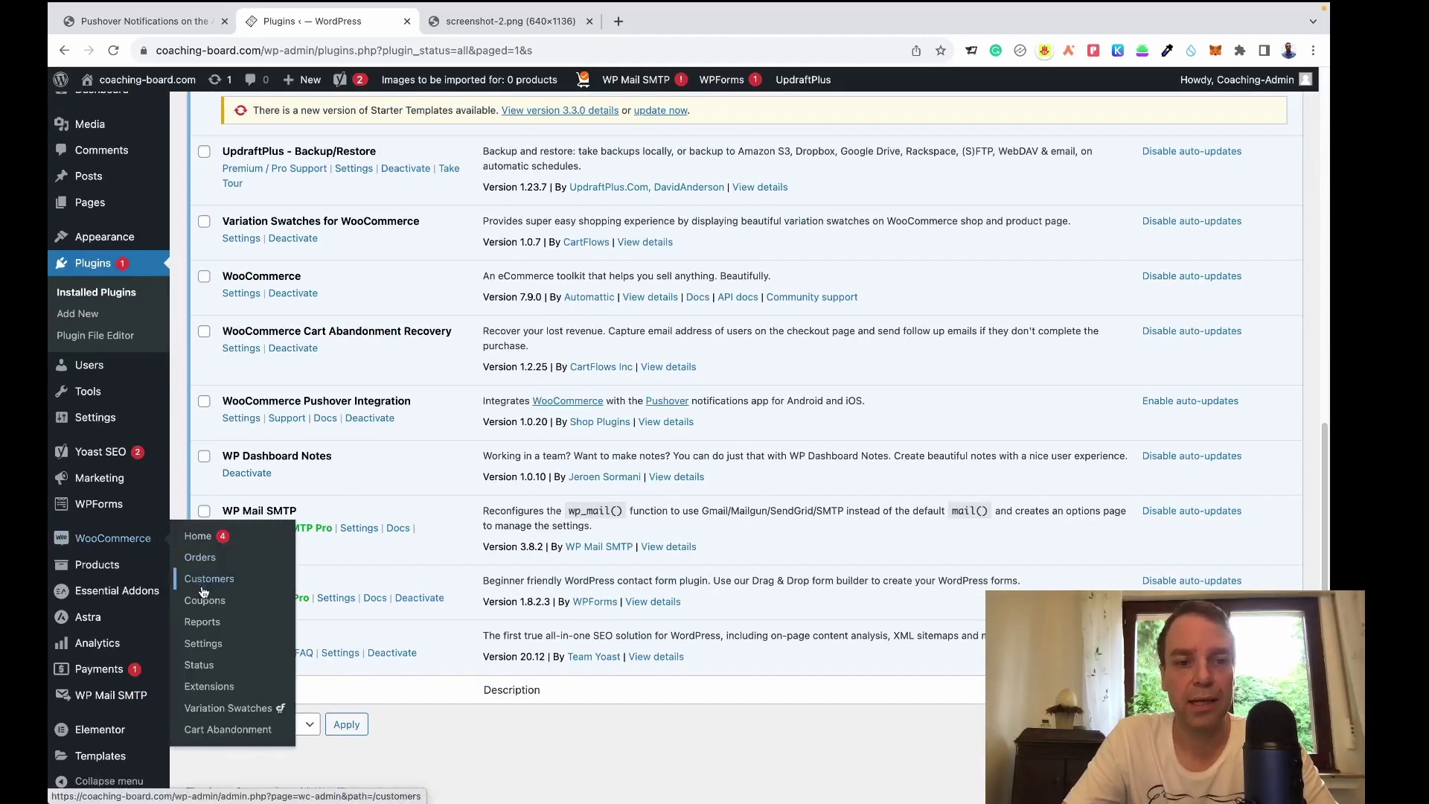
{"action": "left_click", "coordinate": [214, 650]}
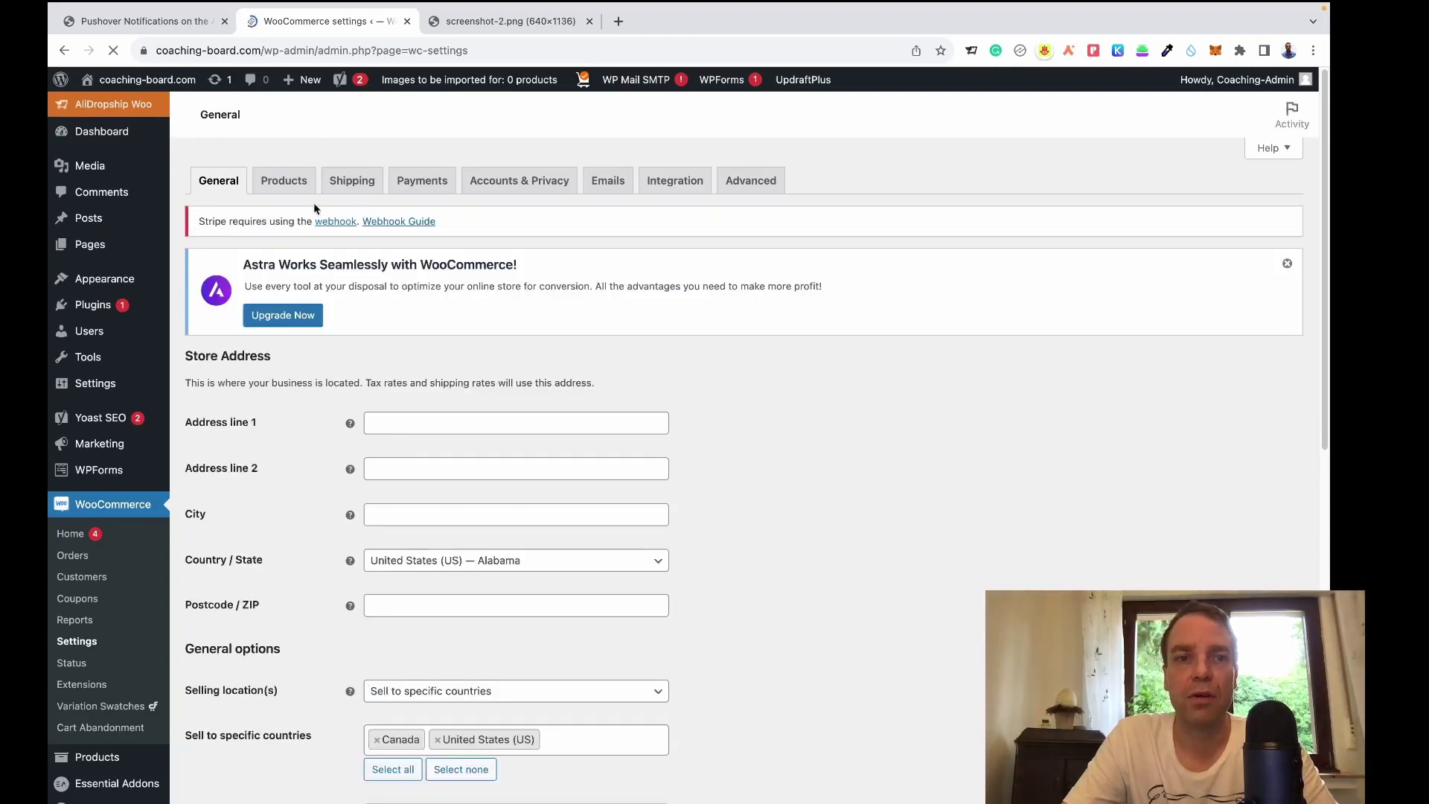
{"action": "left_click", "coordinate": [675, 181]}
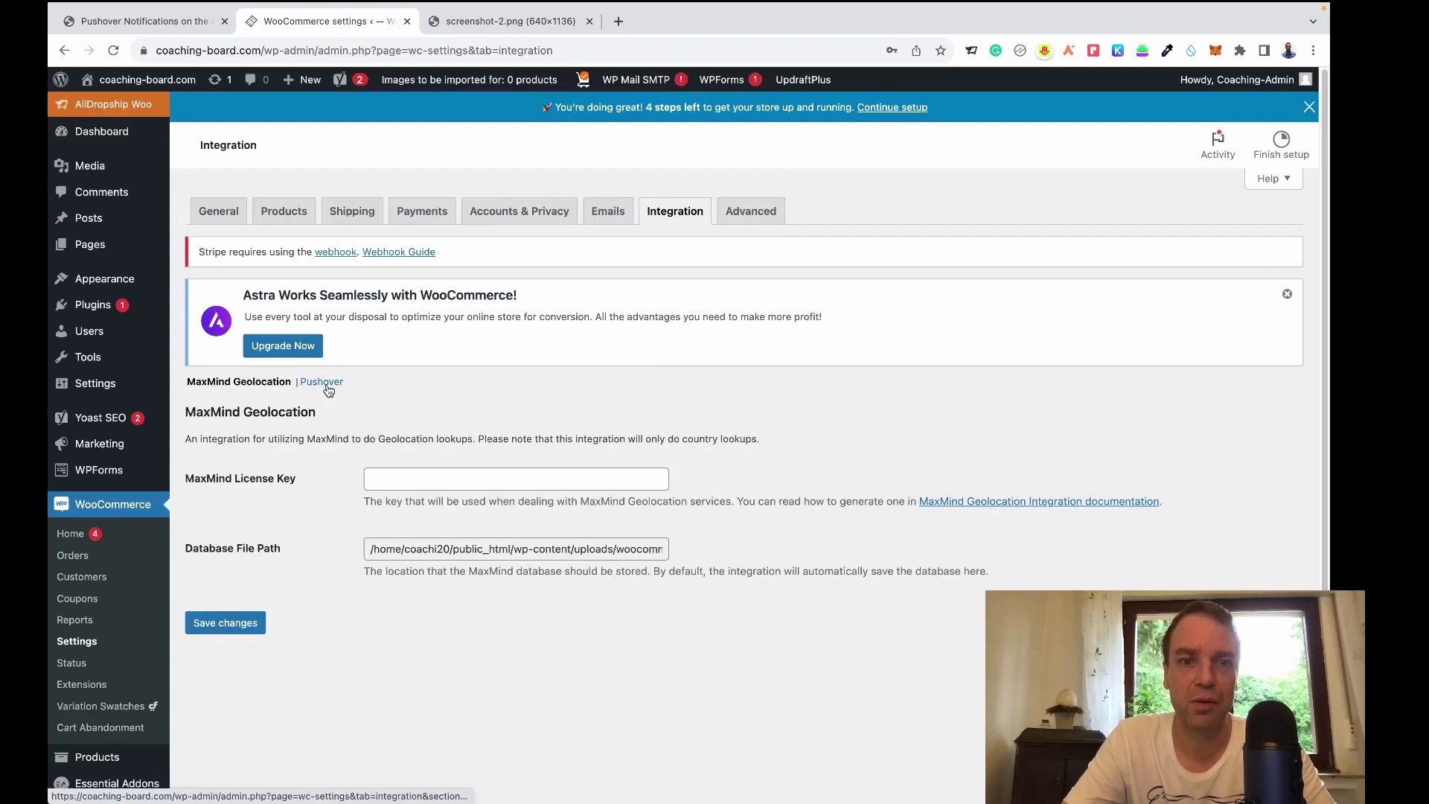
{"action": "left_click", "coordinate": [328, 387]}
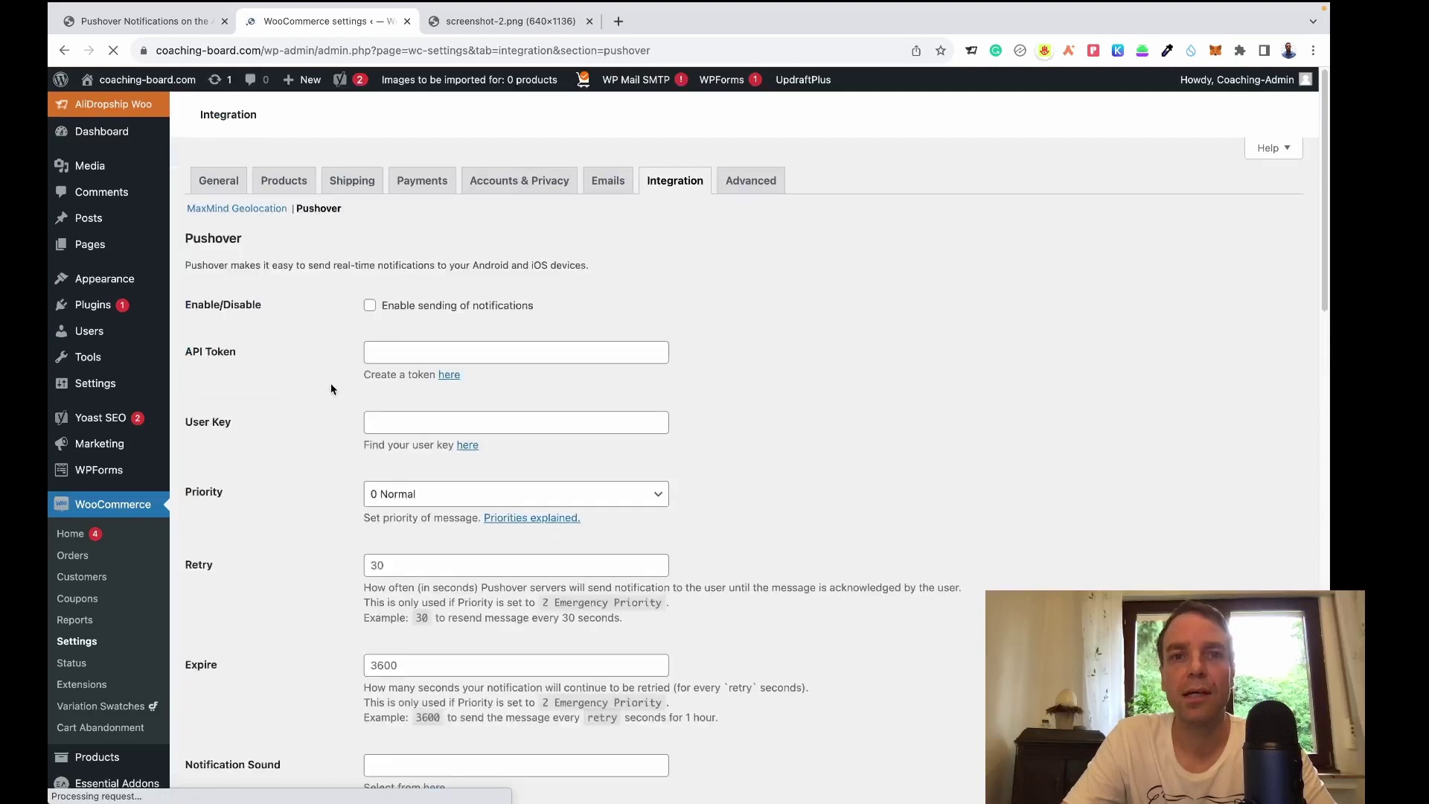
{"action": "scroll", "coordinate": [631, 387], "scroll_direction": "down", "scroll_amount": 1}
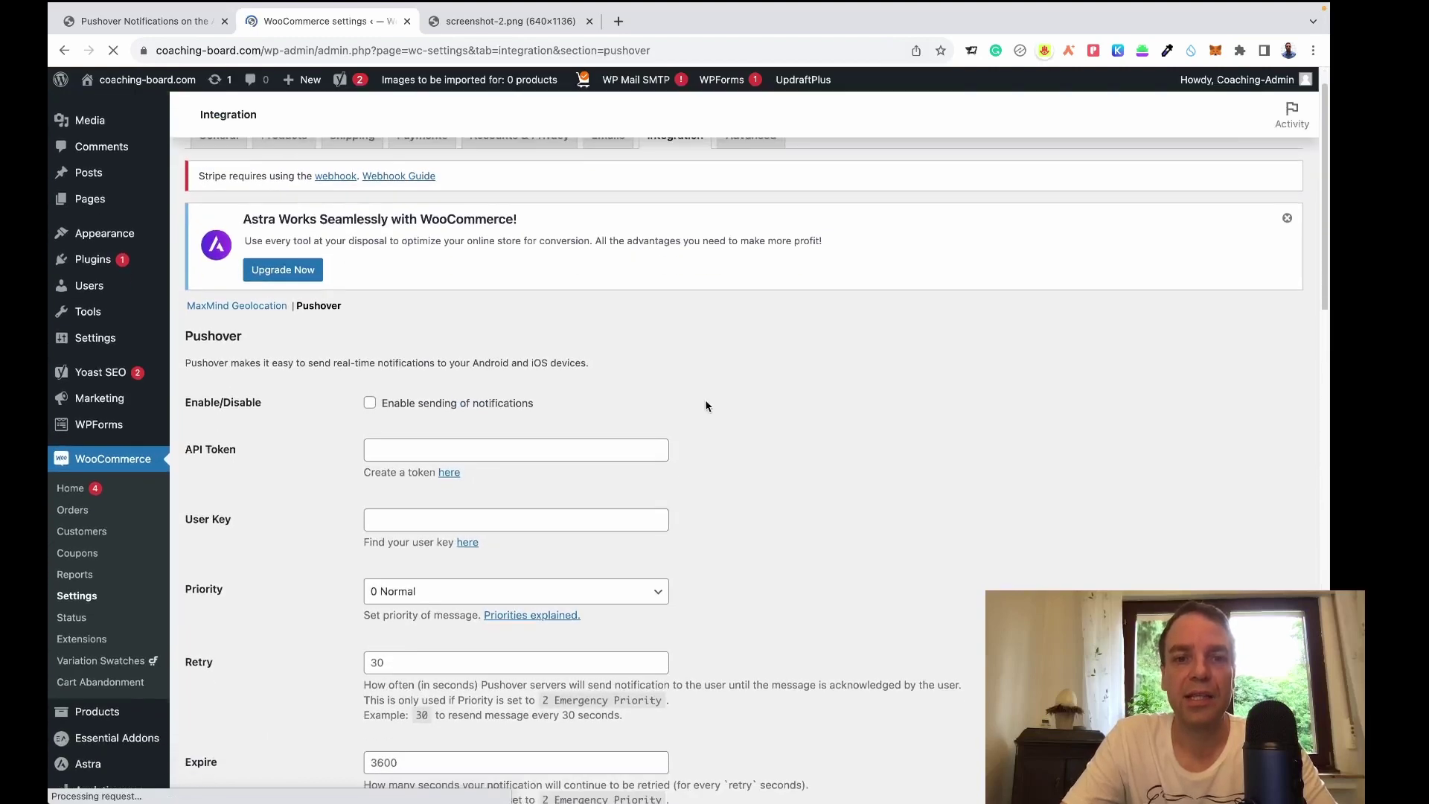
{"action": "scroll", "coordinate": [717, 402], "scroll_direction": "down", "scroll_amount": 3}
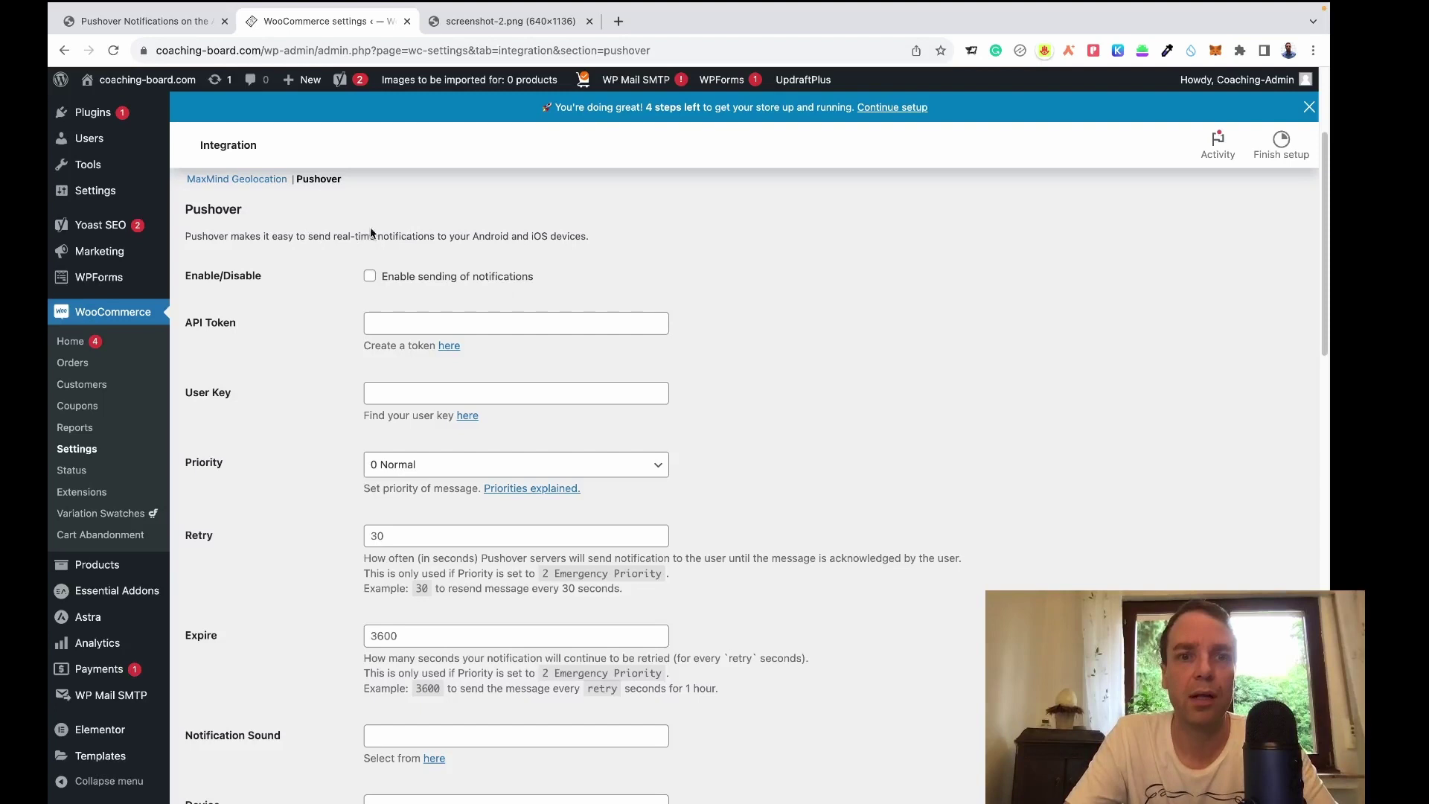
{"action": "left_click", "coordinate": [175, 31]}
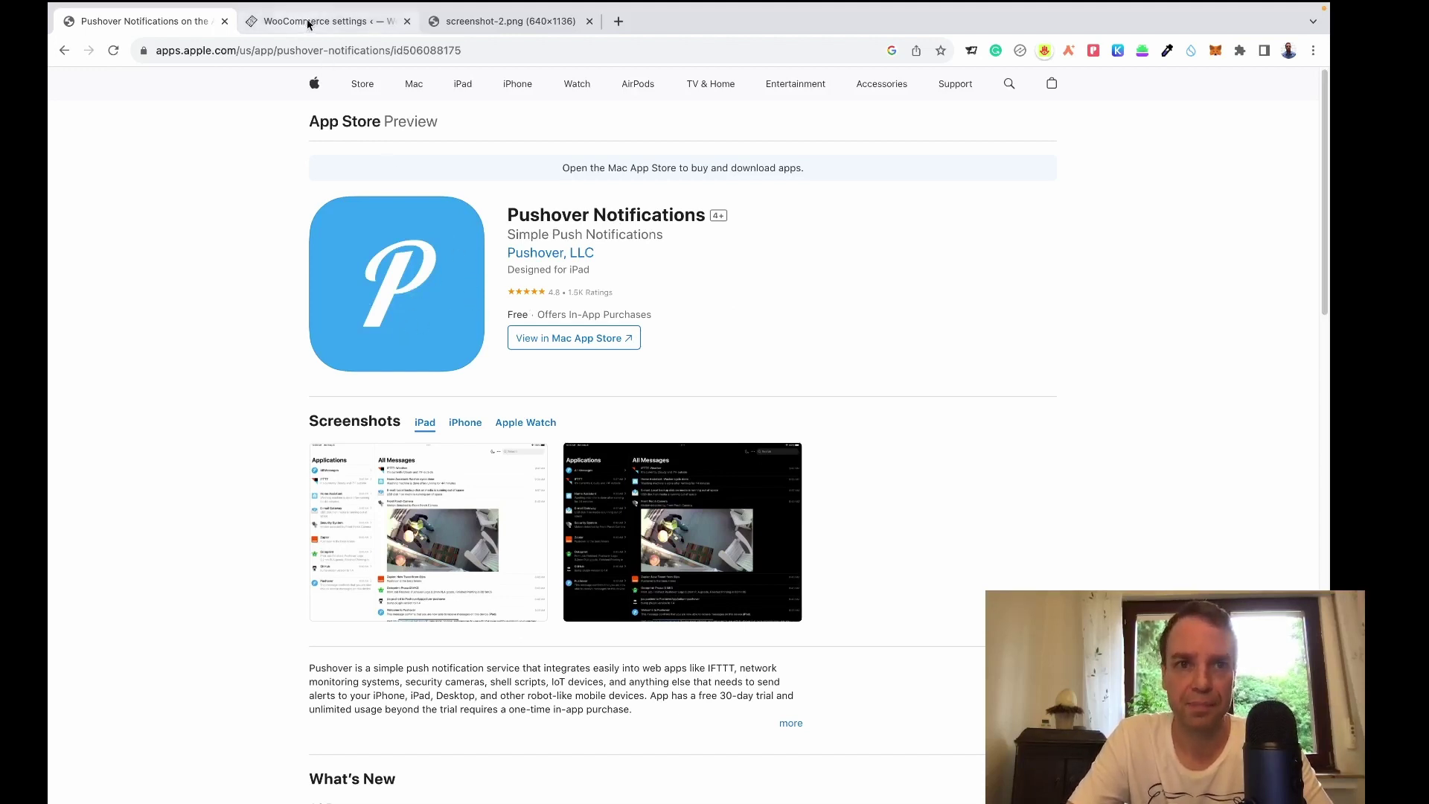
{"action": "left_click", "coordinate": [365, 26]}
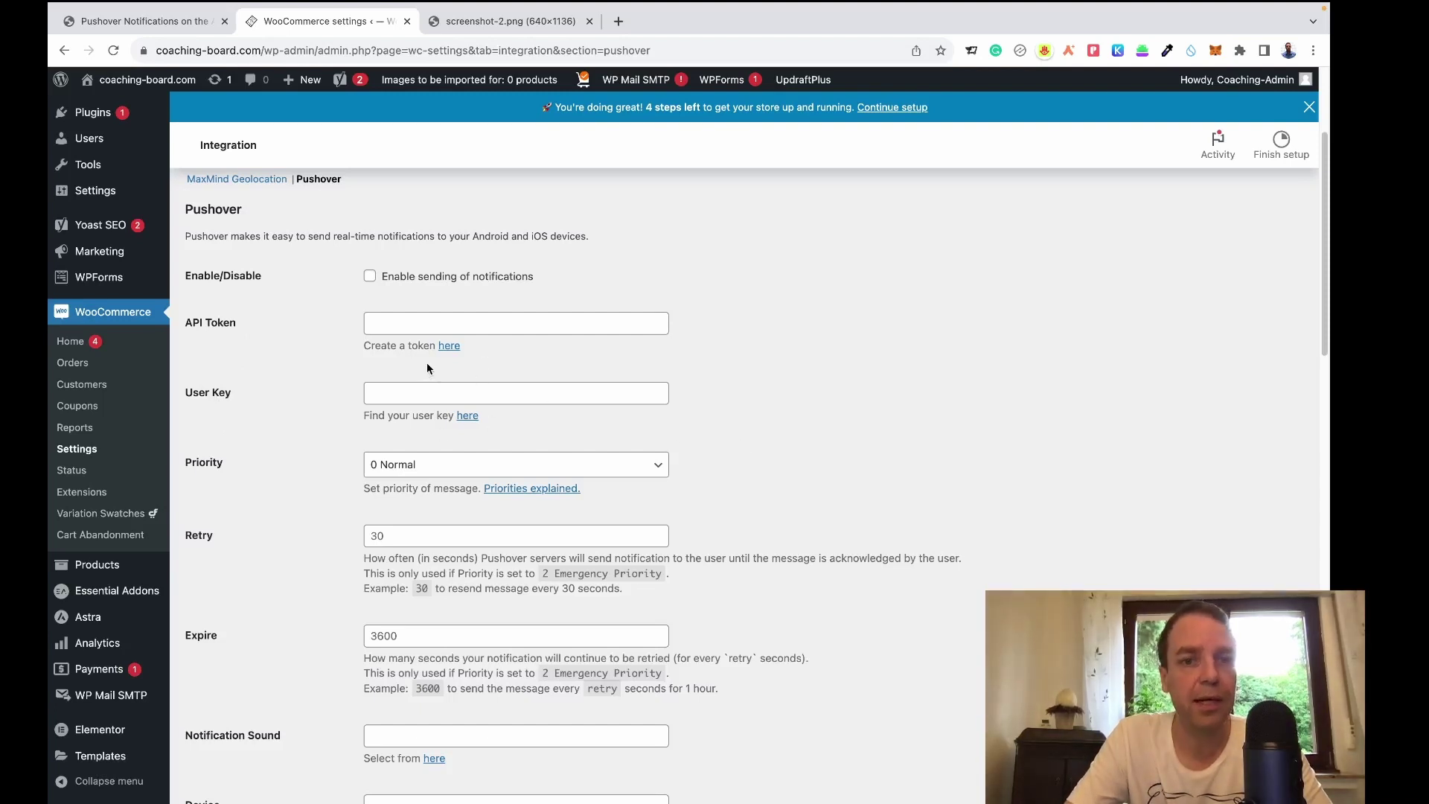
Step: Follow 'Create a token here' and log in to Pushover to reach the prefilled WooCommerce Clone Application form
{"action": "left_click", "coordinate": [448, 347]}
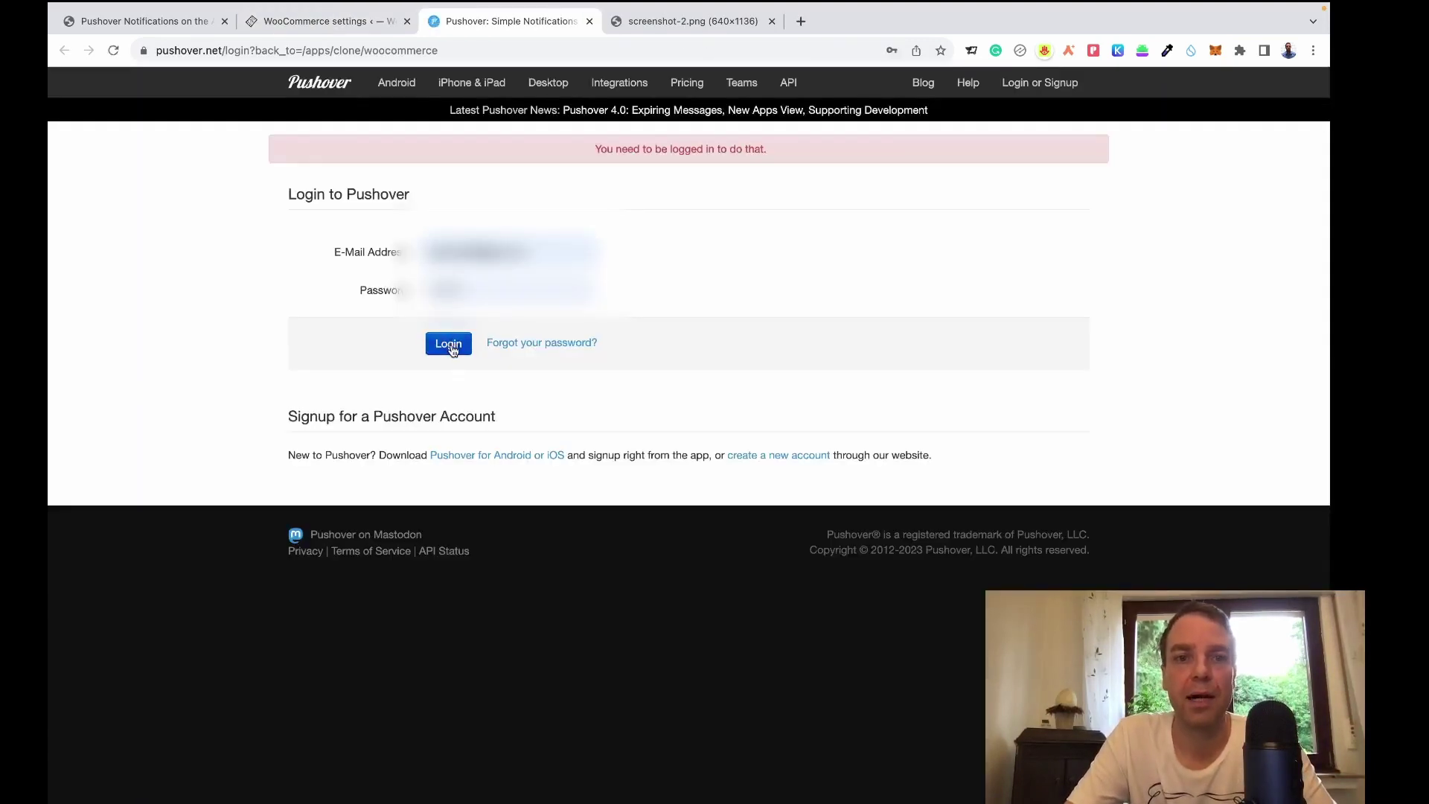
{"action": "left_click", "coordinate": [449, 345]}
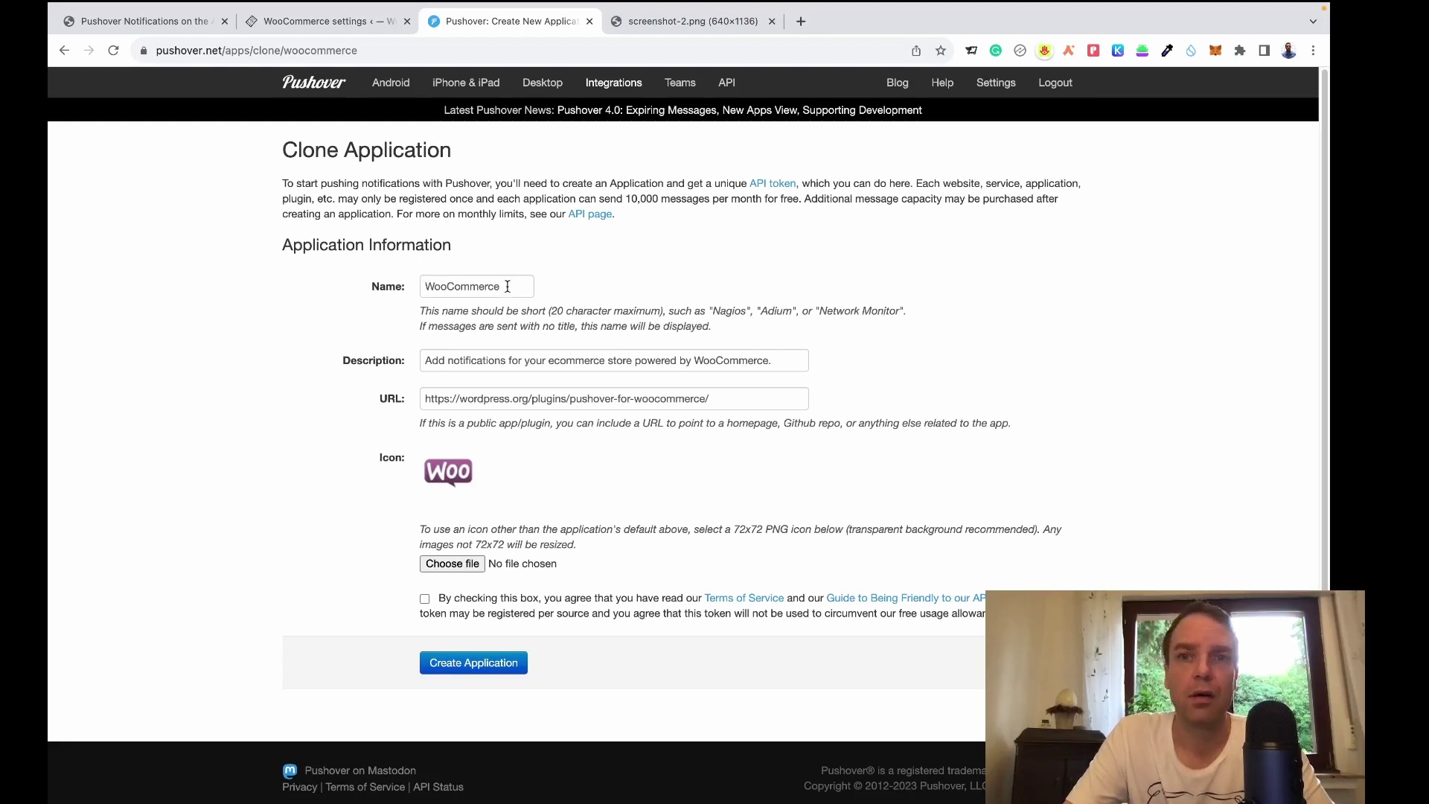
Step: Compare the WooCommerce Pushover settings with the Pushover application form, ending on the settings tab
{"action": "left_click", "coordinate": [340, 24]}
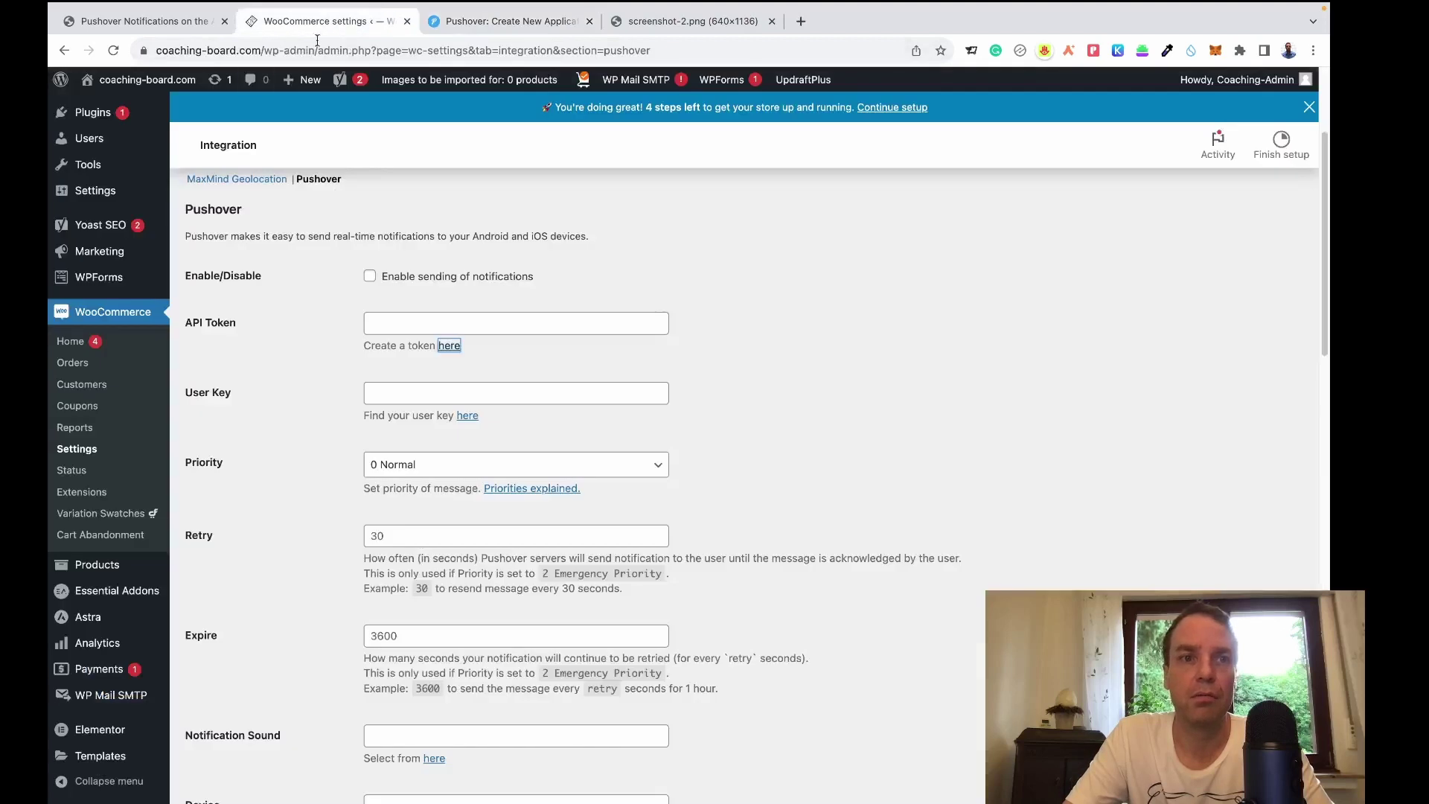
{"action": "left_click", "coordinate": [501, 26]}
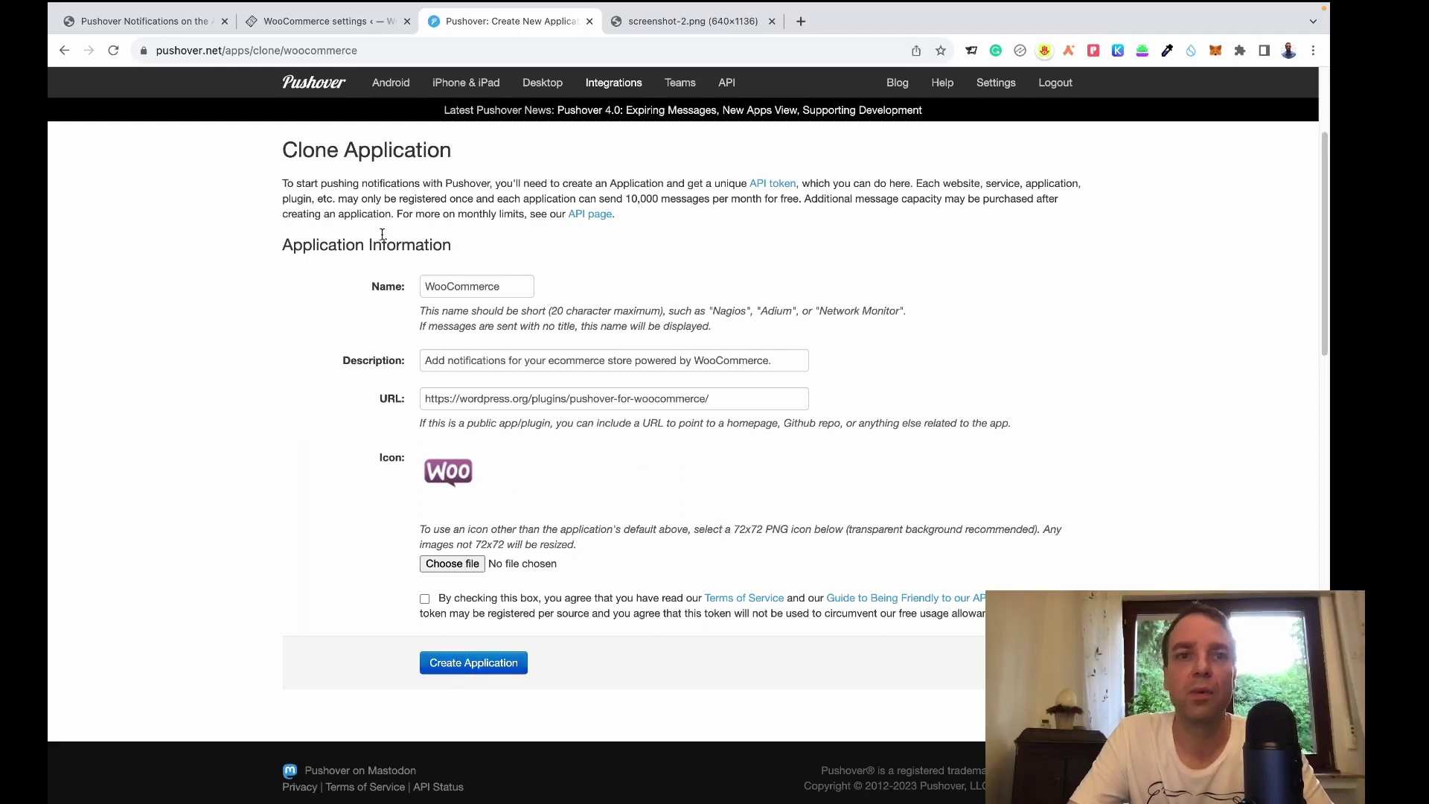
{"action": "left_click", "coordinate": [328, 32]}
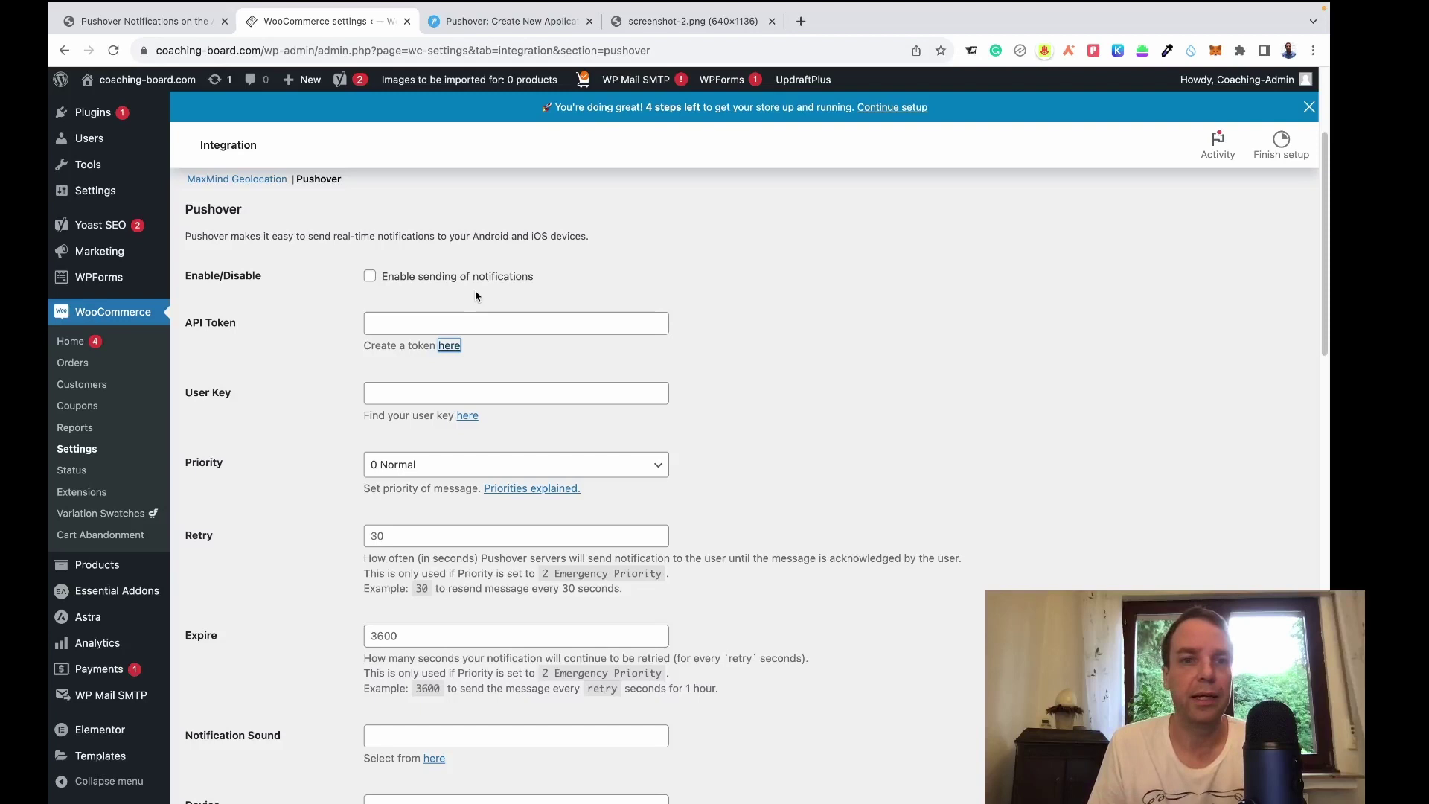
{"action": "left_click", "coordinate": [509, 20]}
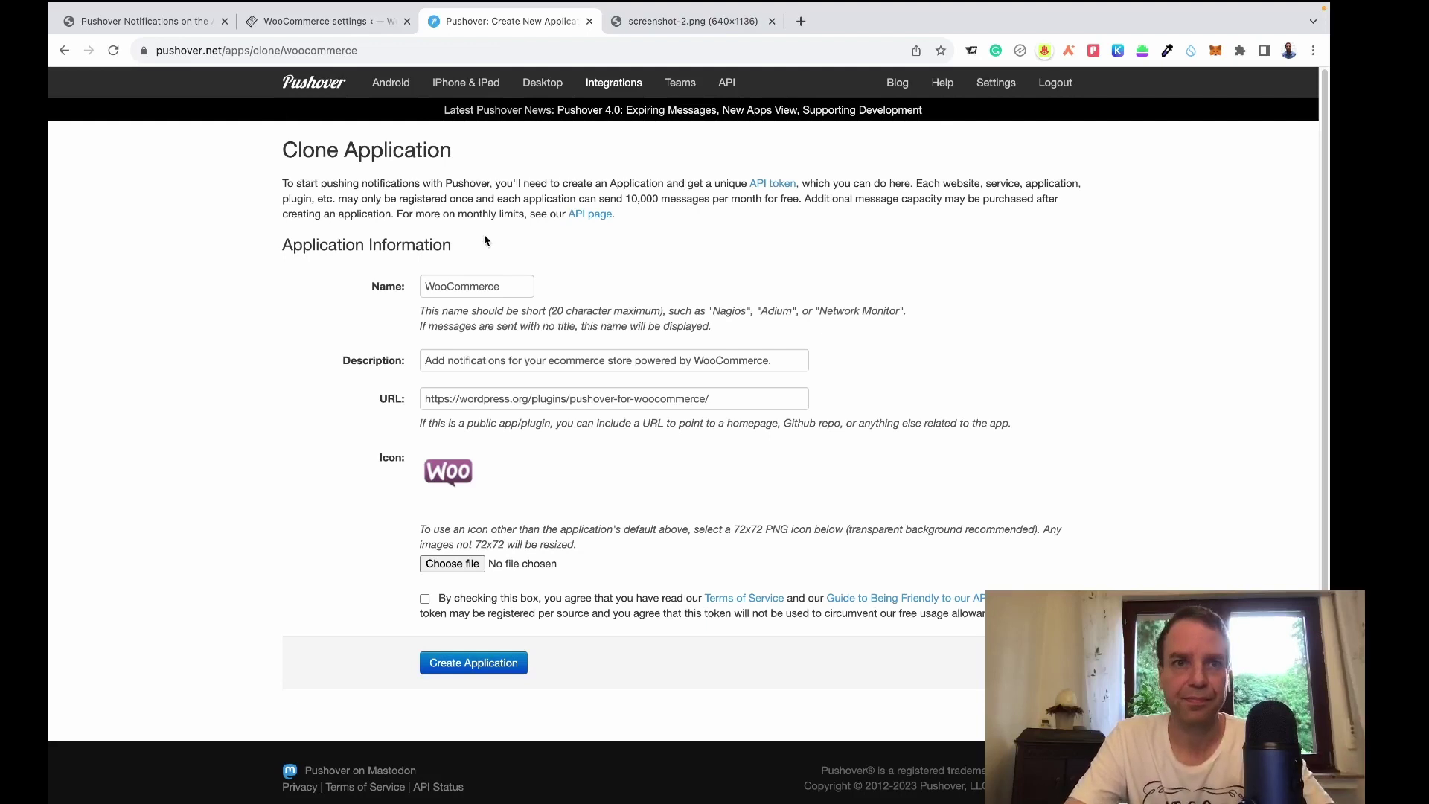
{"action": "left_click", "coordinate": [327, 21]}
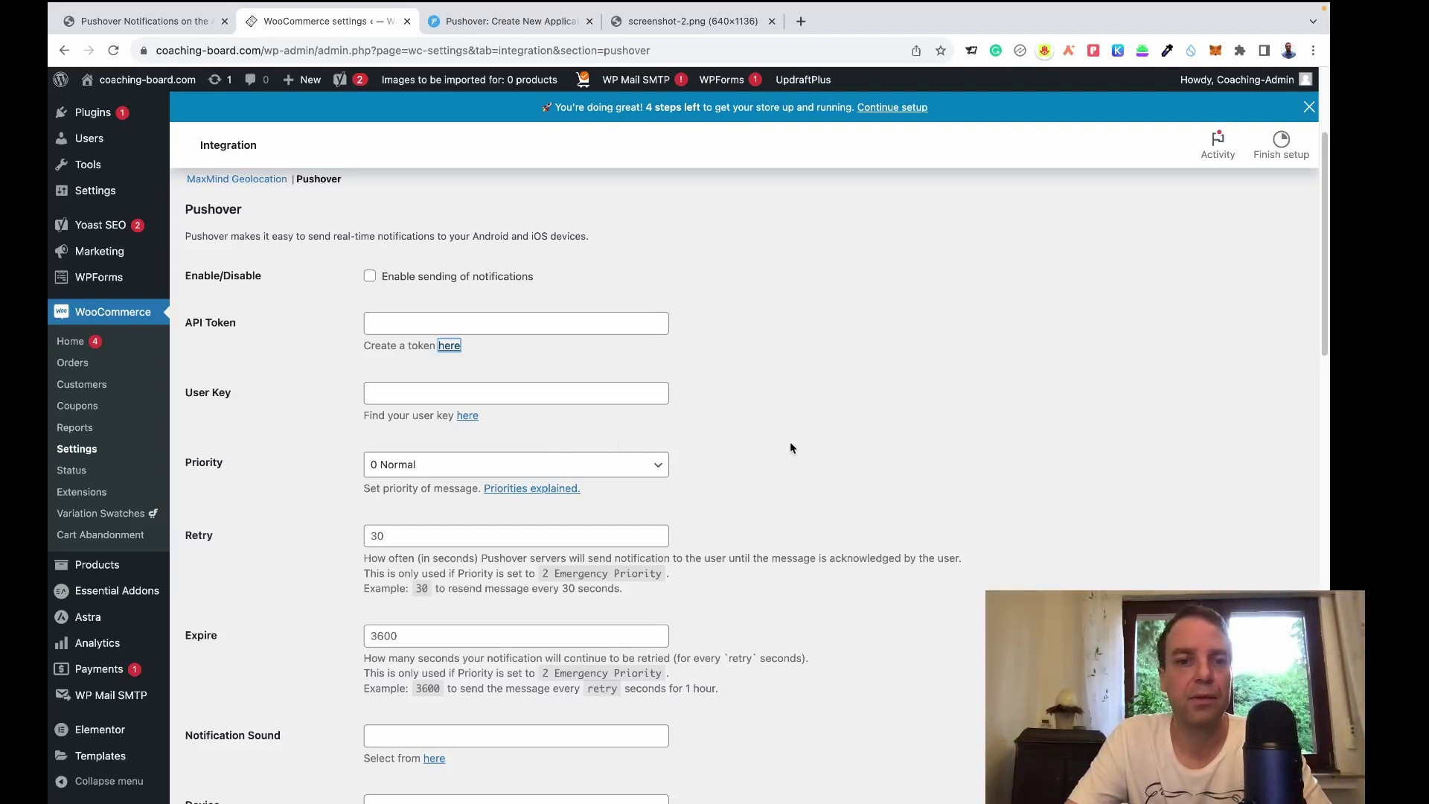
{"action": "scroll", "coordinate": [790, 445], "scroll_direction": "down", "scroll_amount": 4}
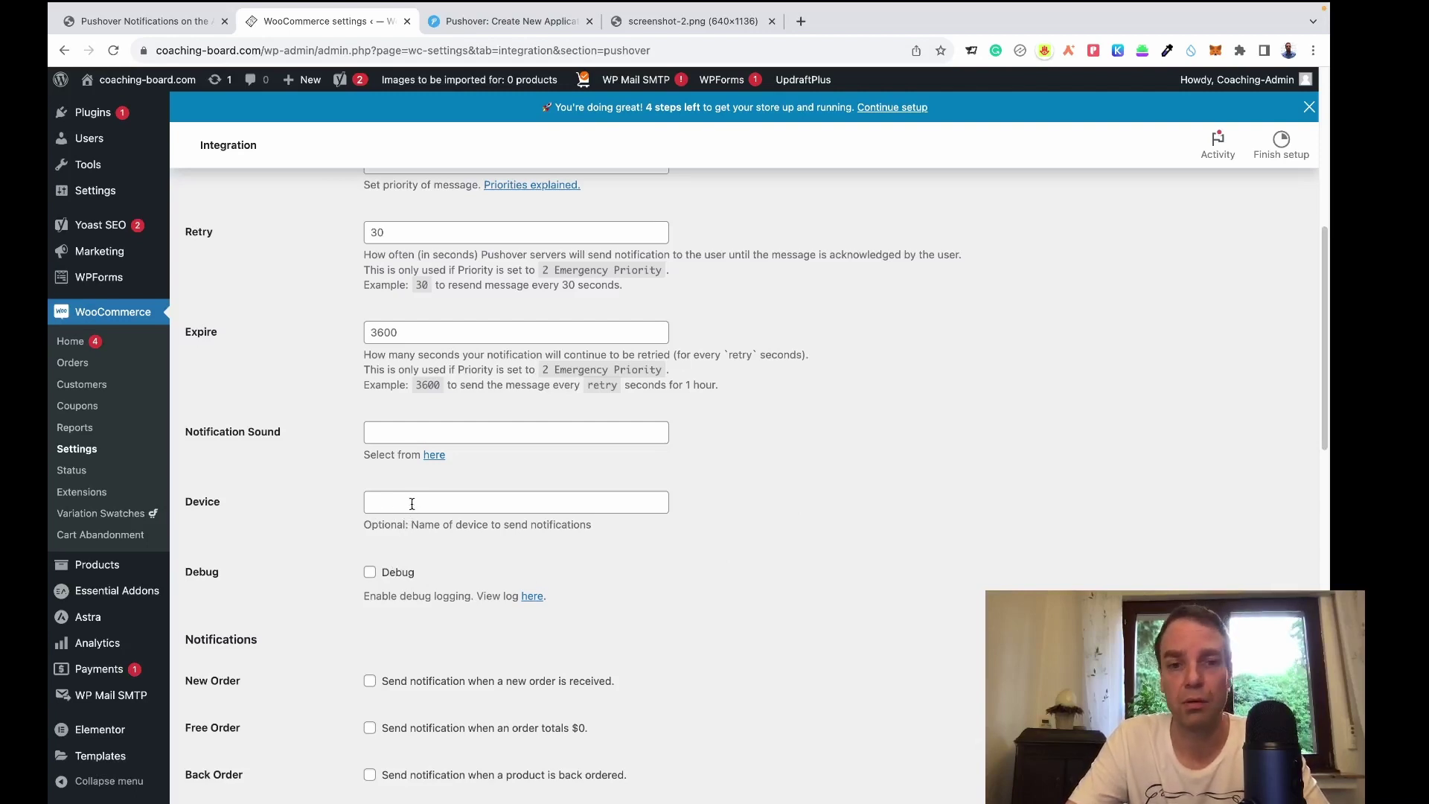
{"action": "scroll", "coordinate": [446, 512], "scroll_direction": "down", "scroll_amount": 1}
{"action": "scroll", "coordinate": [687, 530], "scroll_direction": "down", "scroll_amount": 4}
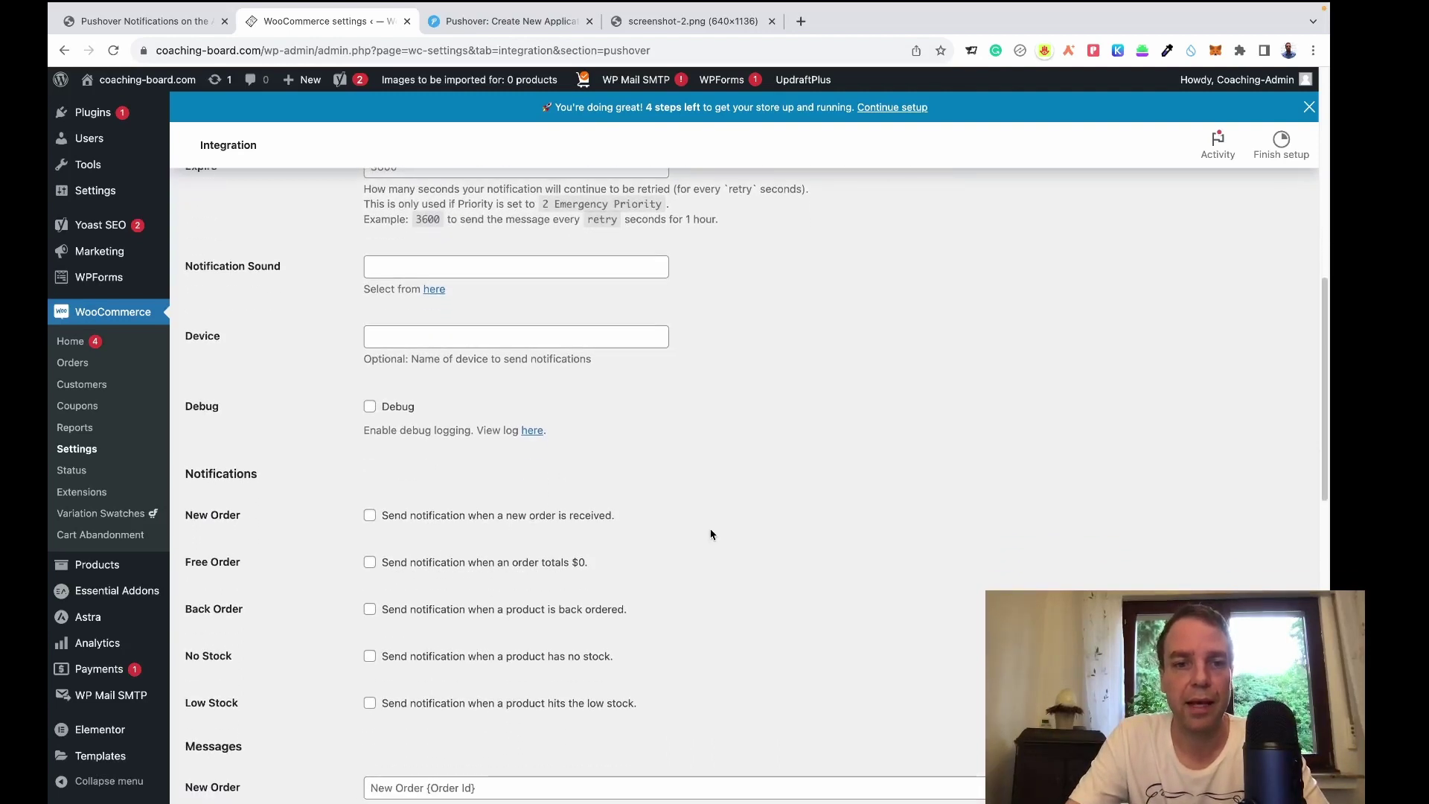
{"action": "scroll", "coordinate": [710, 535], "scroll_direction": "down", "scroll_amount": 1}
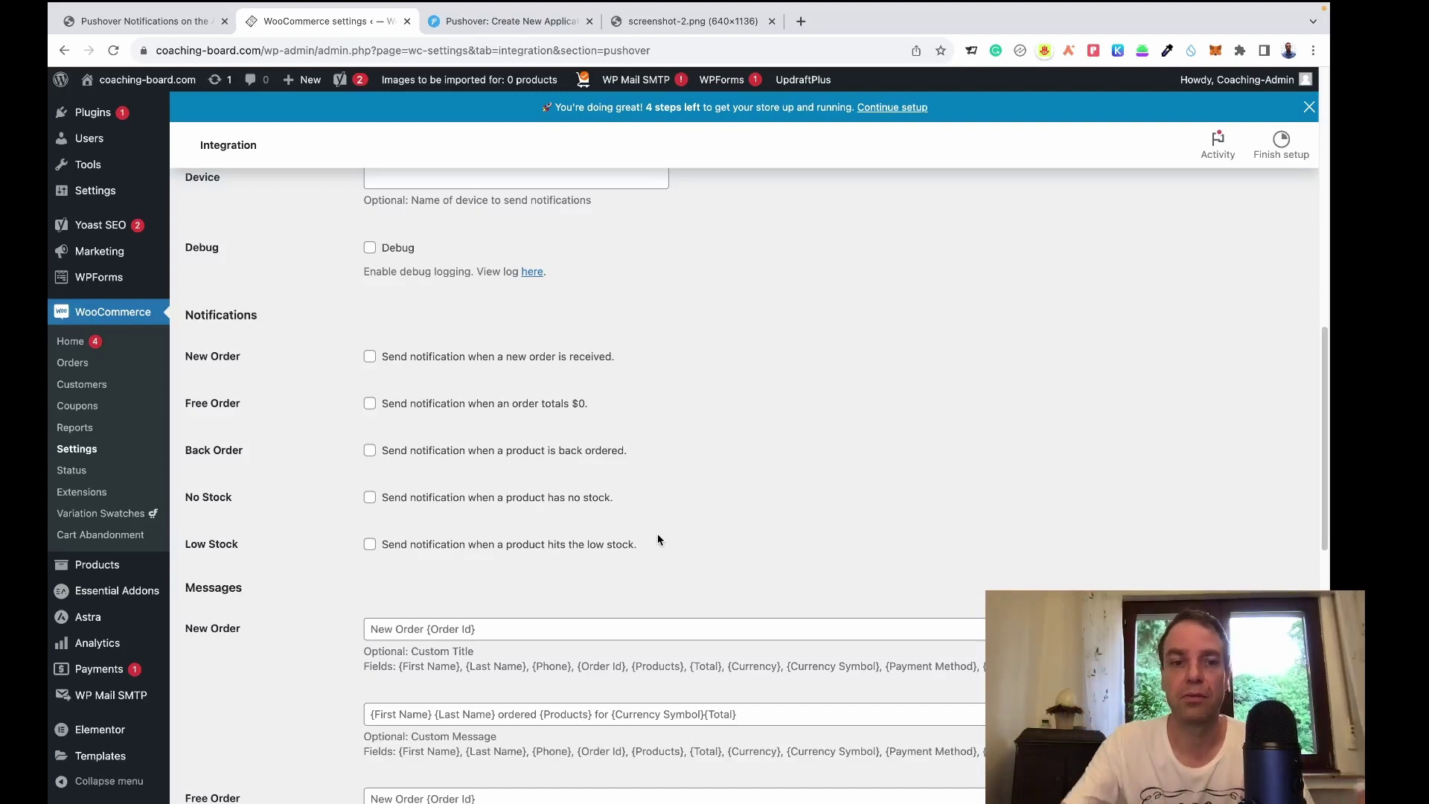
{"action": "scroll", "coordinate": [682, 520], "scroll_direction": "down", "scroll_amount": 1}
{"action": "scroll", "coordinate": [685, 526], "scroll_direction": "down", "scroll_amount": 3}
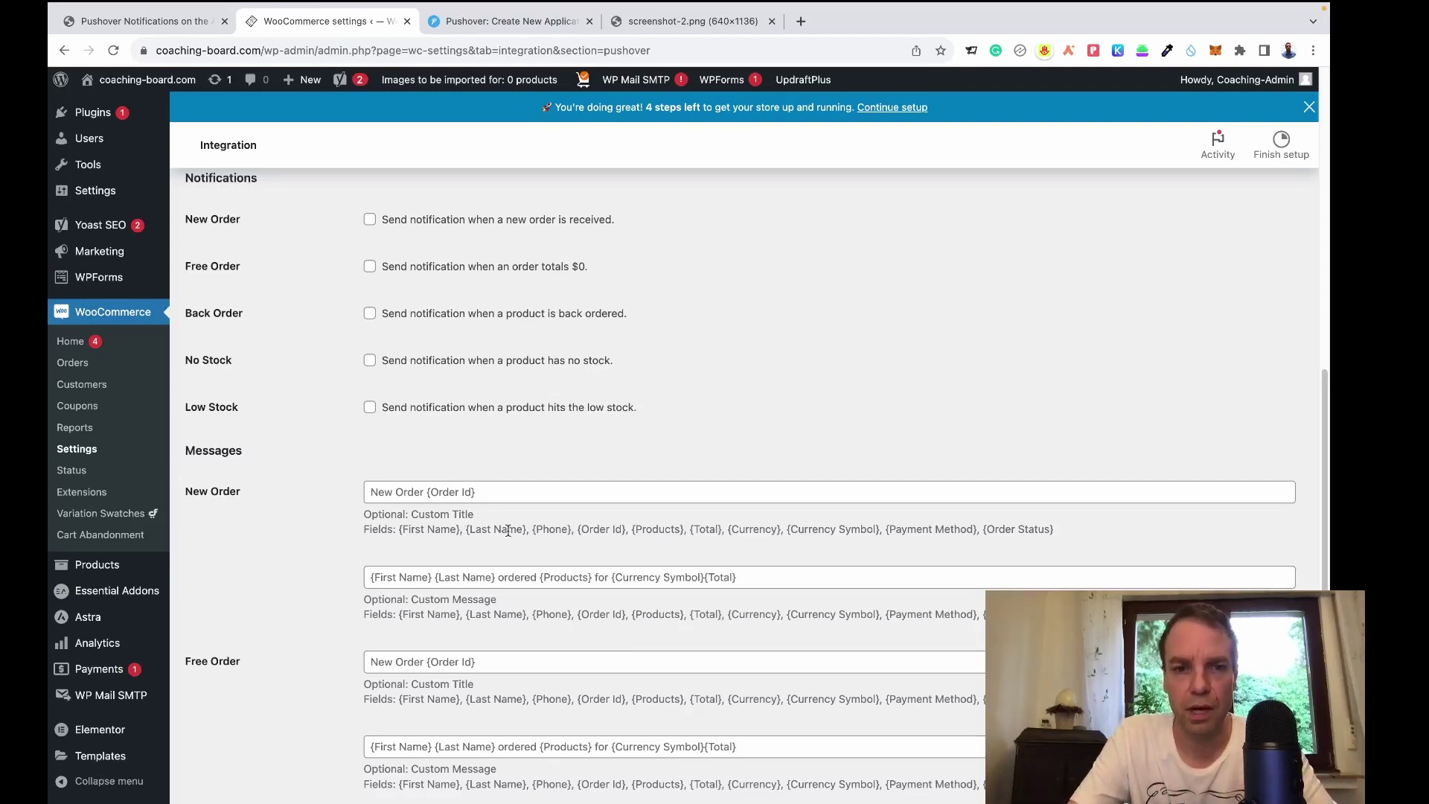
{"action": "scroll", "coordinate": [284, 592], "scroll_direction": "down", "scroll_amount": 1}
{"action": "scroll", "coordinate": [284, 591], "scroll_direction": "down", "scroll_amount": 5}
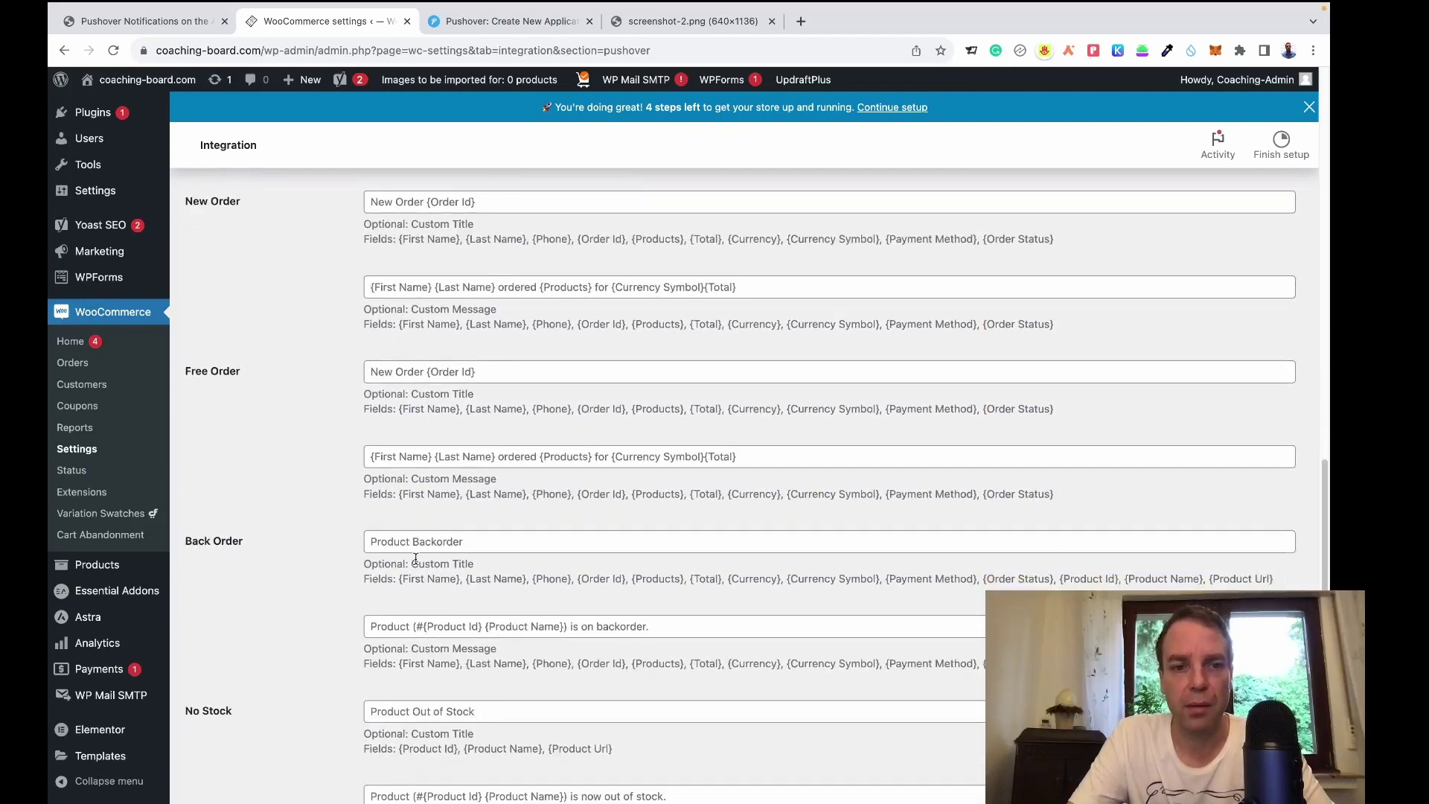
{"action": "scroll", "coordinate": [415, 558], "scroll_direction": "down", "scroll_amount": 6}
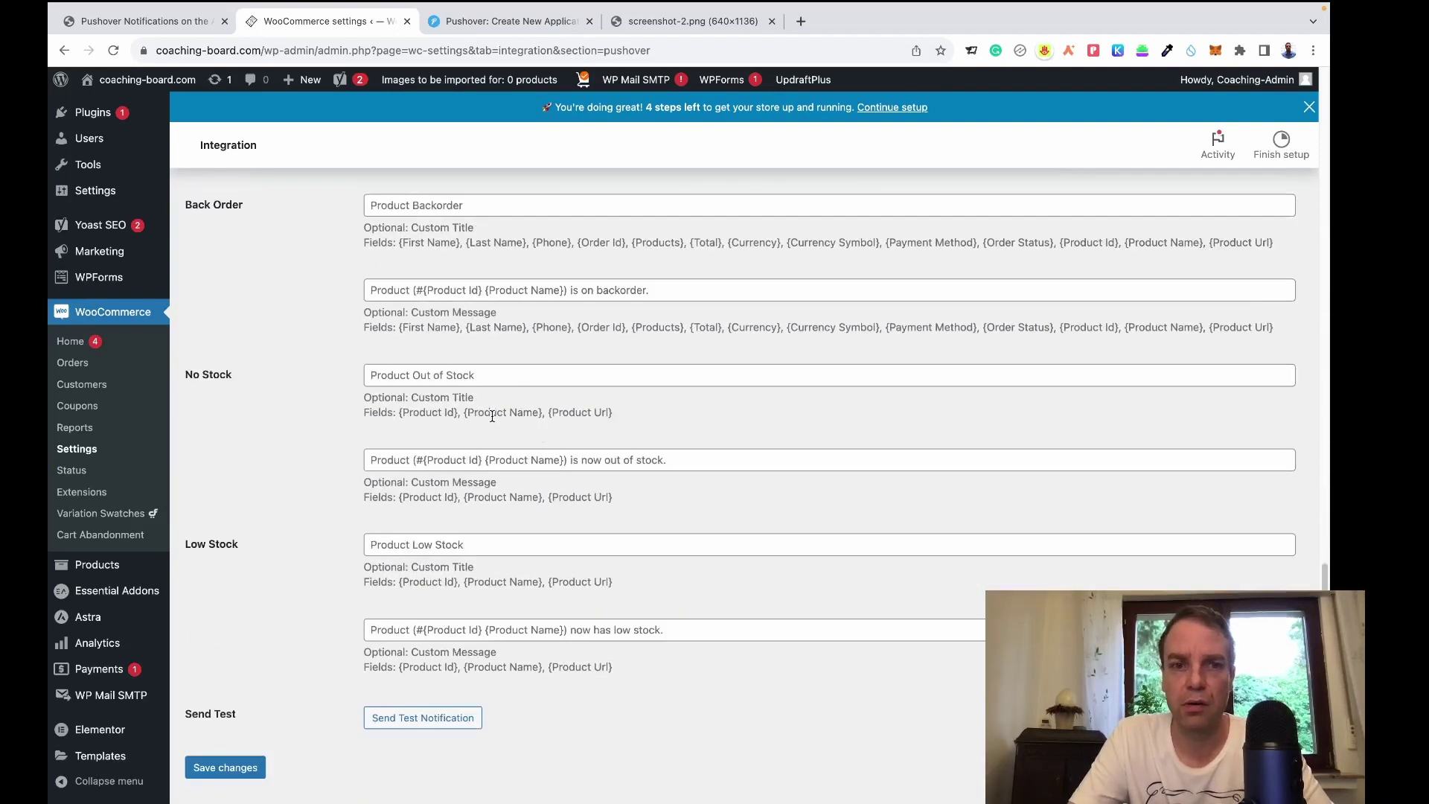
{"action": "scroll", "coordinate": [566, 477], "scroll_direction": "down", "scroll_amount": 1}
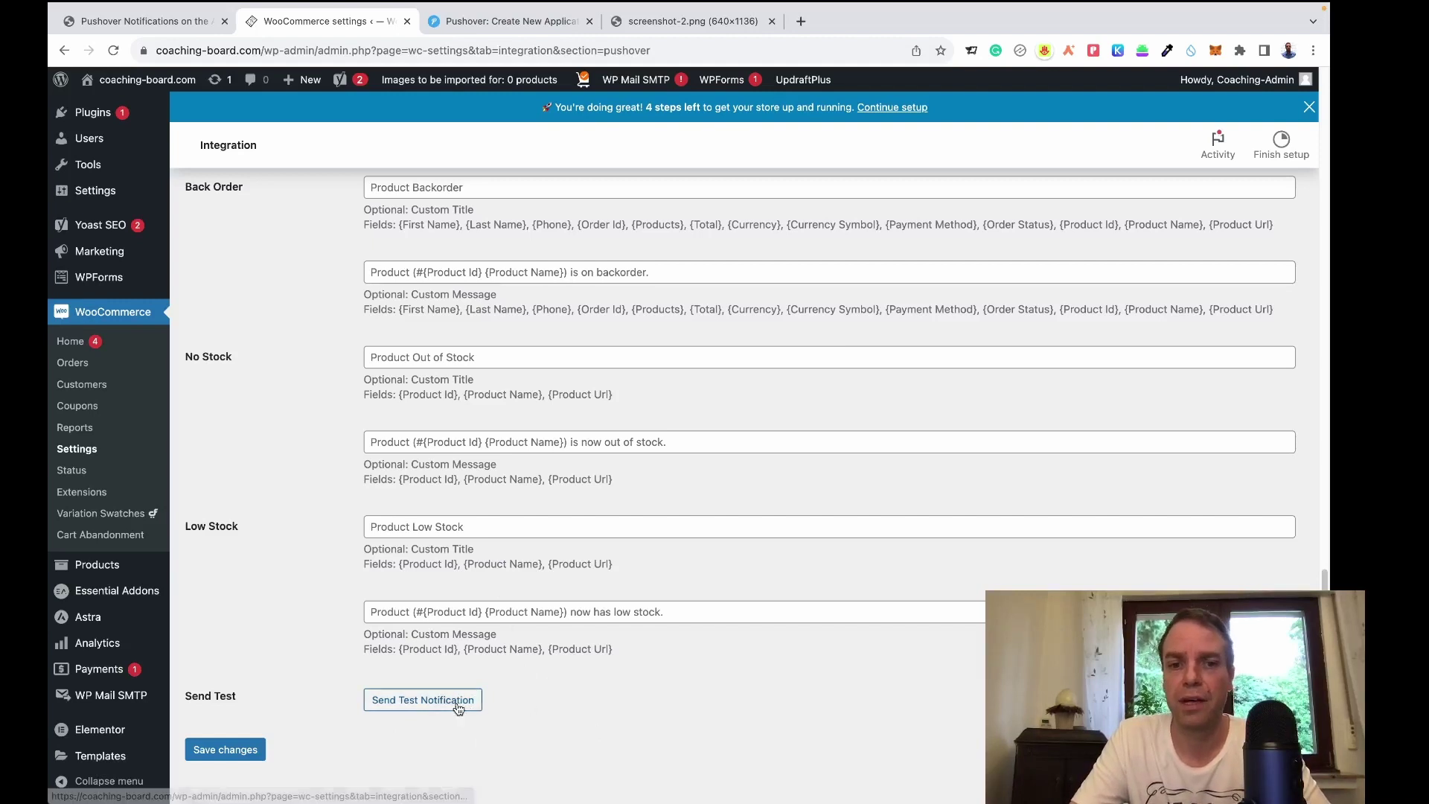
{"action": "scroll", "coordinate": [654, 680], "scroll_direction": "up", "scroll_amount": 5}
{"action": "scroll", "coordinate": [655, 679], "scroll_direction": "up", "scroll_amount": 15}
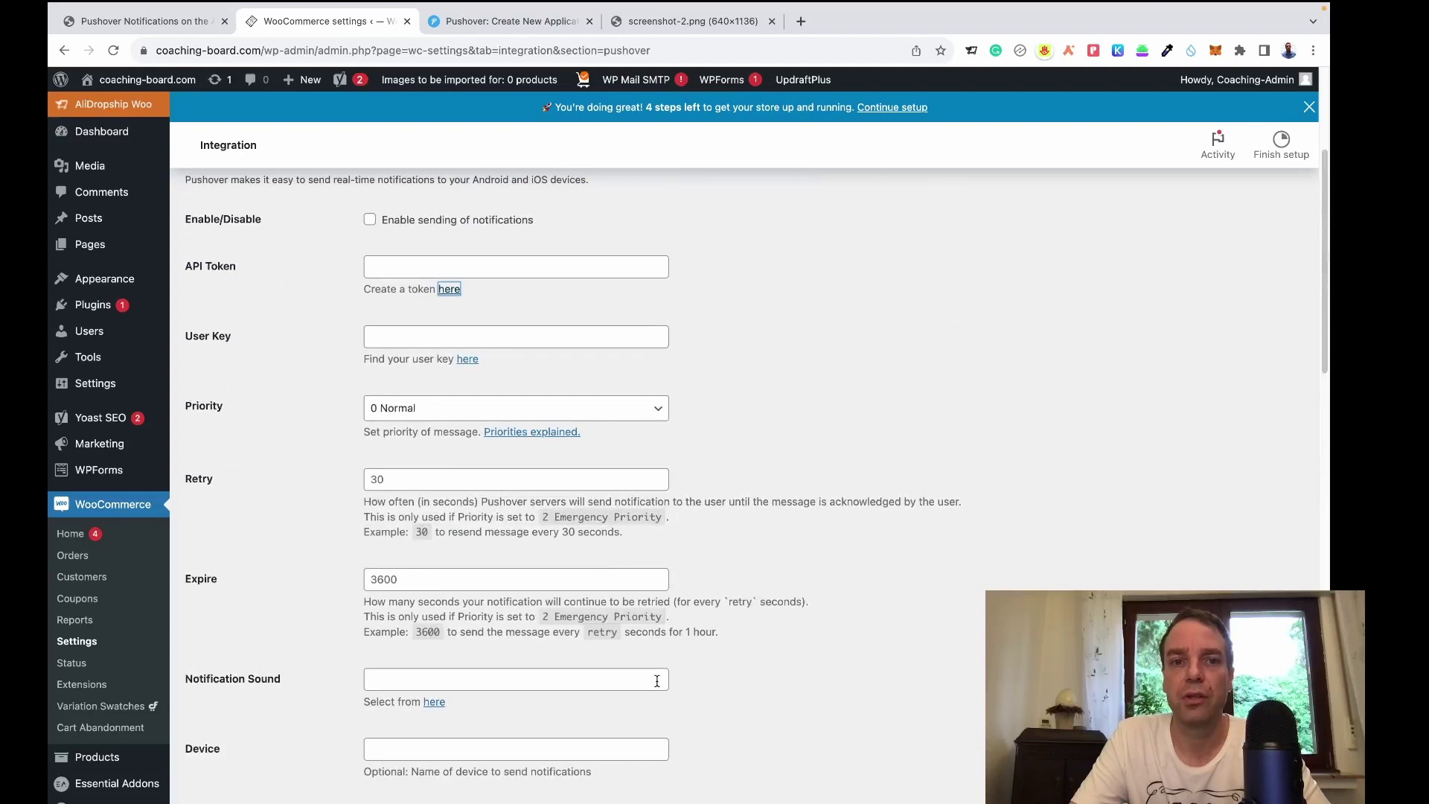
{"action": "scroll", "coordinate": [657, 680], "scroll_direction": "up", "scroll_amount": 3}
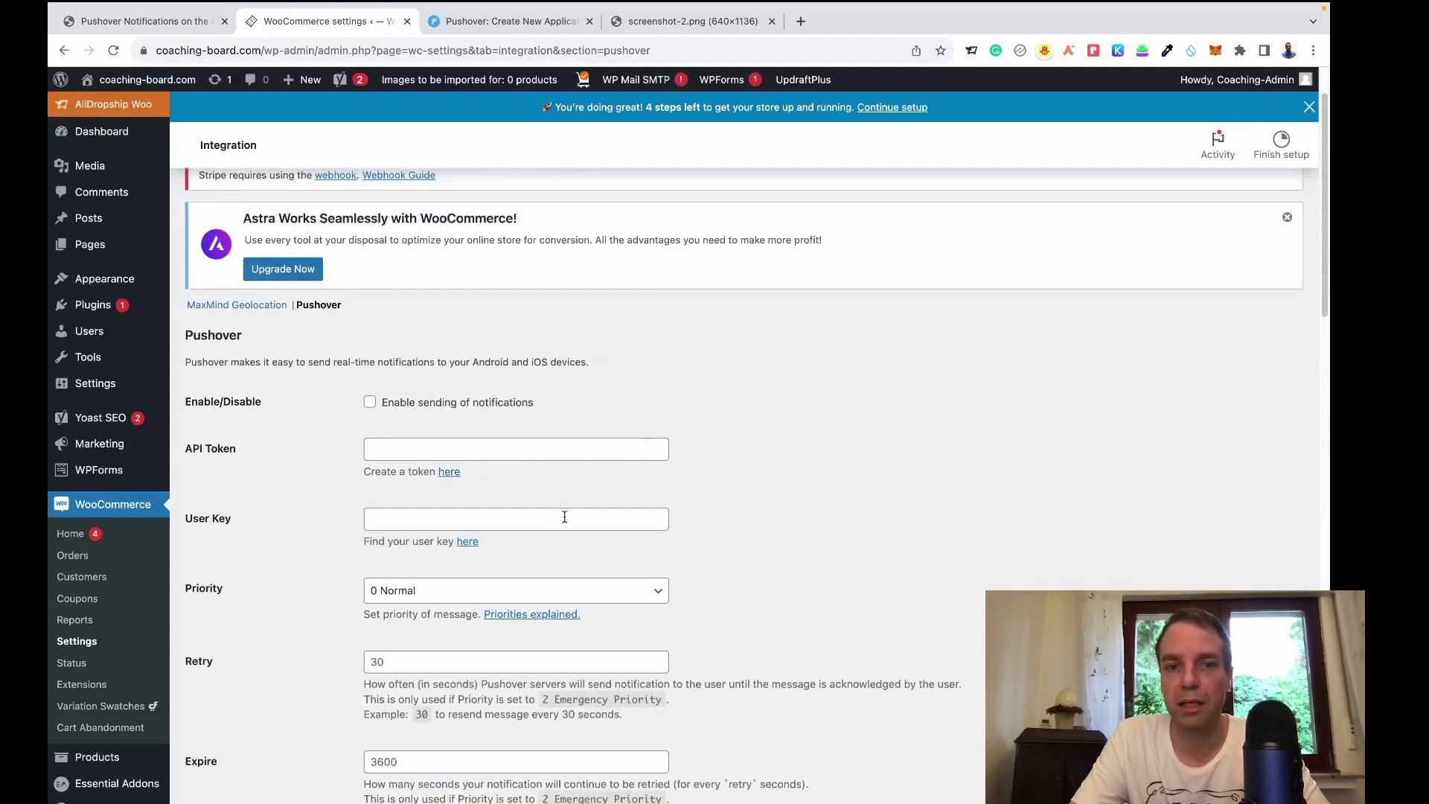